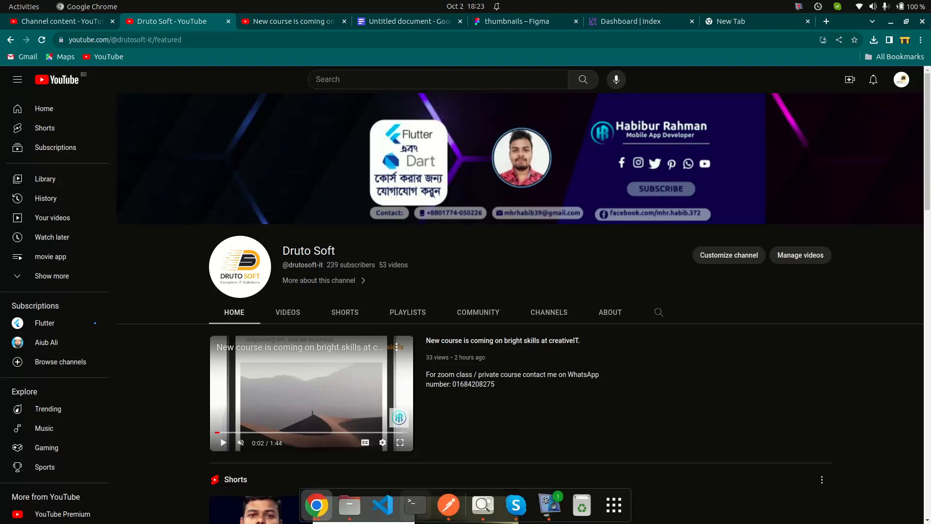
# Locate the Track Vala.postman_collection.json file in the Music folder of the file manager
pyautogui.click(350, 505)
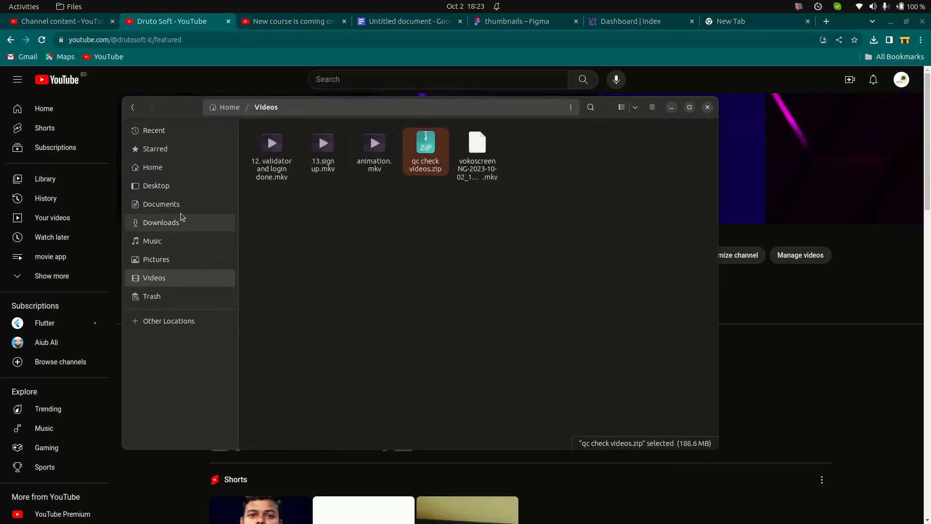
pyautogui.click(182, 245)
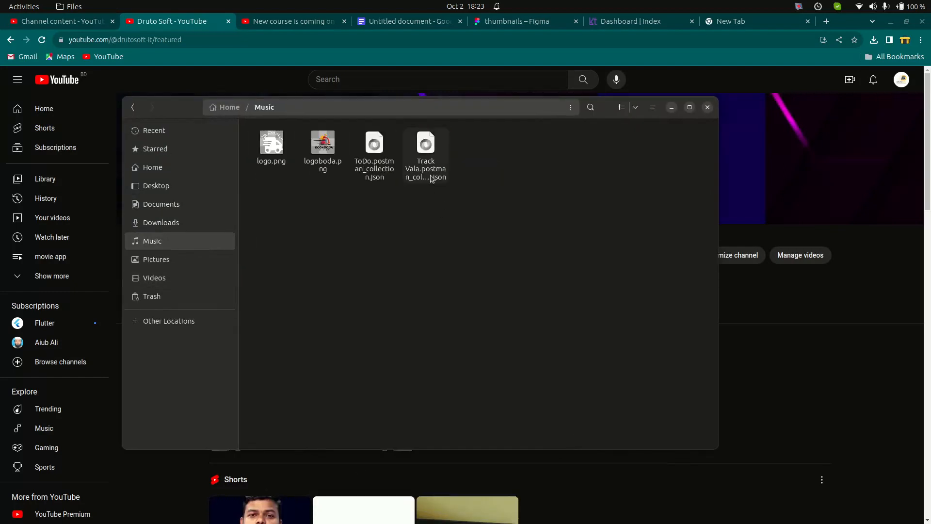
pyautogui.click(427, 176)
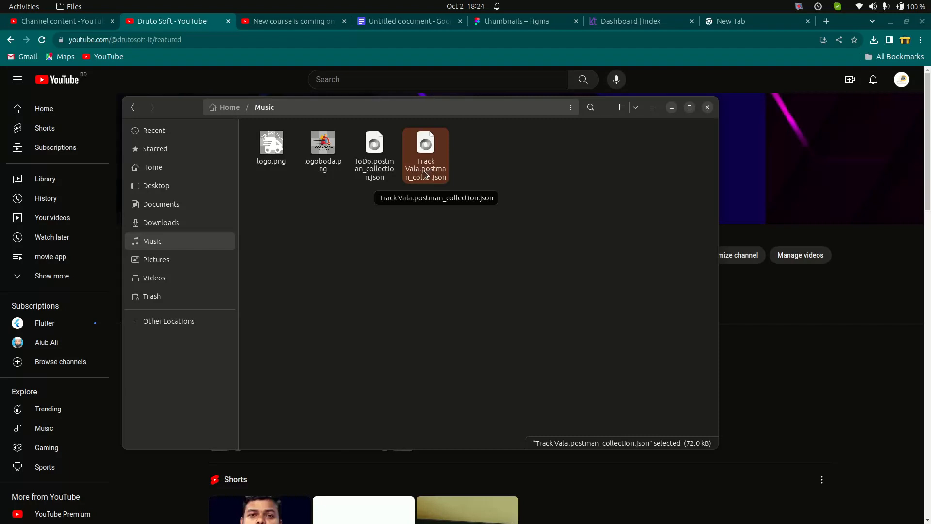
pyautogui.moveTo(498, 513)
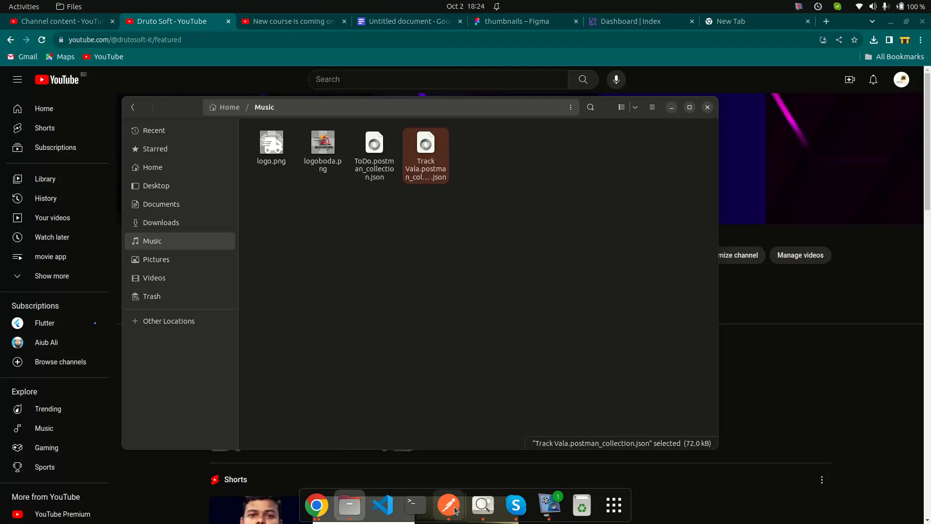
pyautogui.click(811, 389)
pyautogui.scroll(-3, 388, 325)
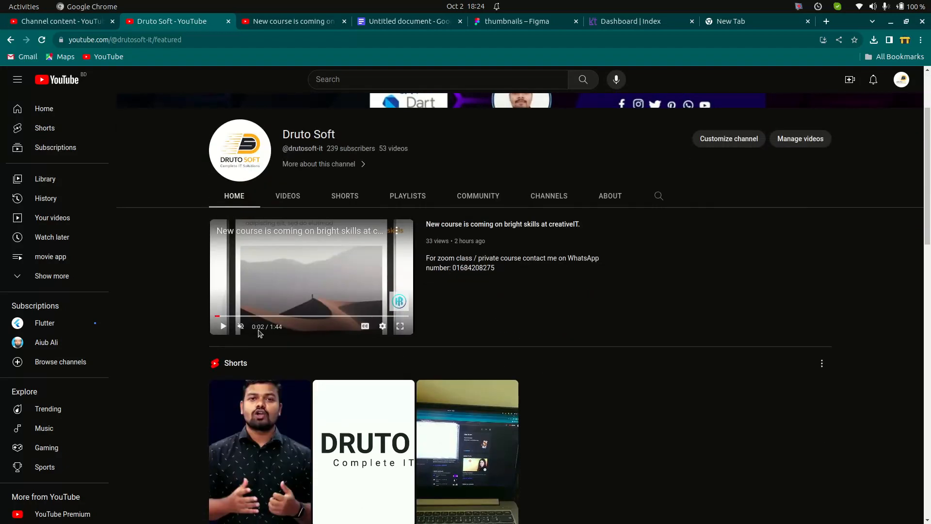
pyautogui.click(225, 327)
pyautogui.scroll(3, 337, 344)
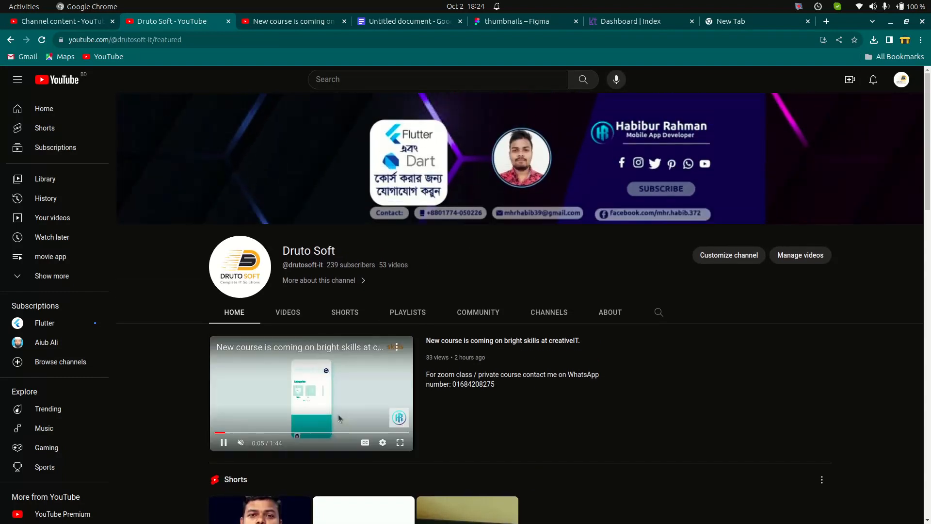
pyautogui.click(312, 390)
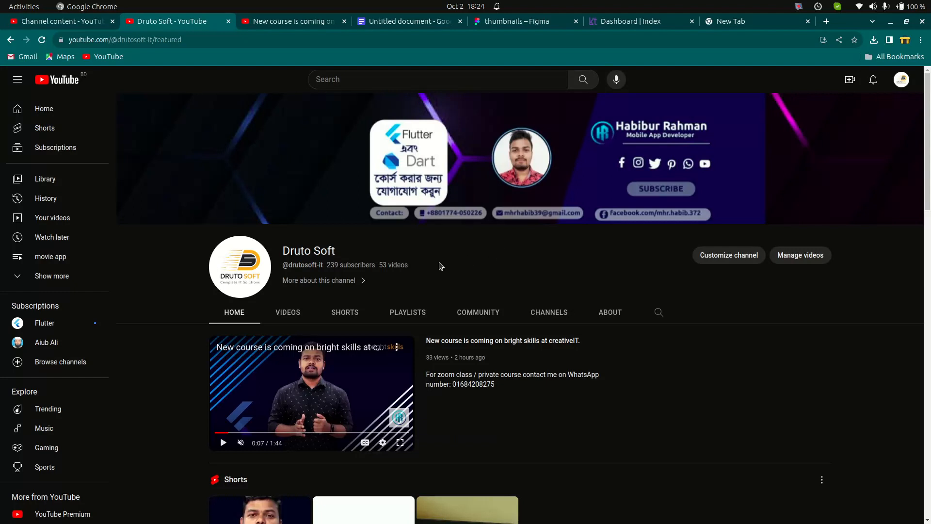
pyautogui.scroll(-5, 439, 264)
# Switch to Postman and import Track Vala.postman_collection.json from the Music folder
pyautogui.moveTo(520, 519)
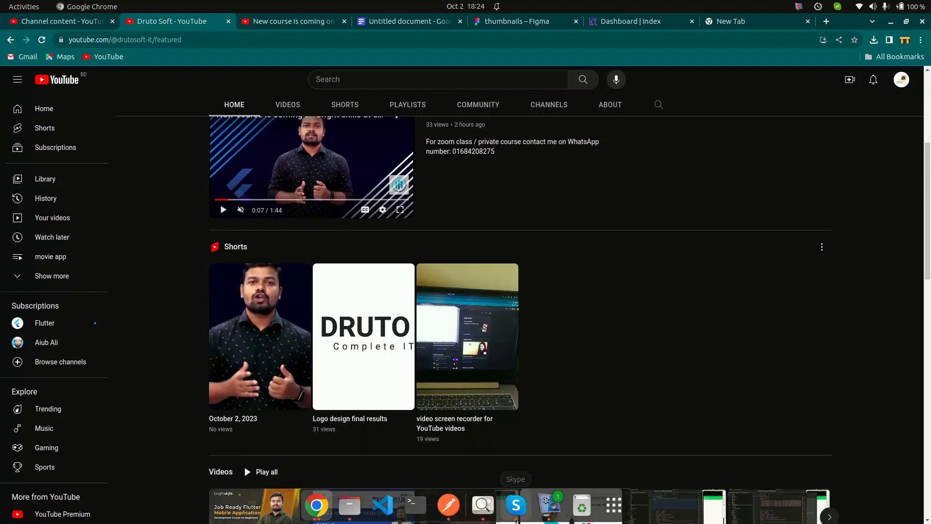
pyautogui.click(449, 520)
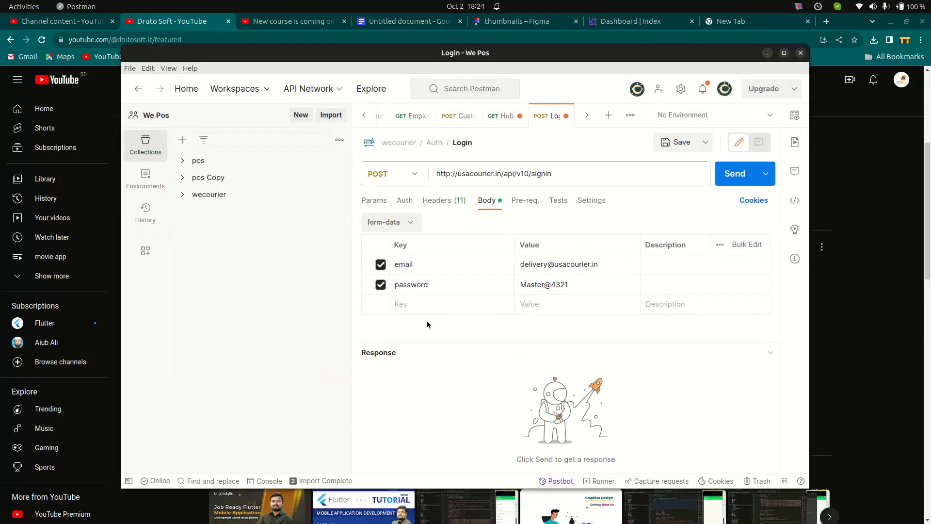
pyautogui.click(331, 117)
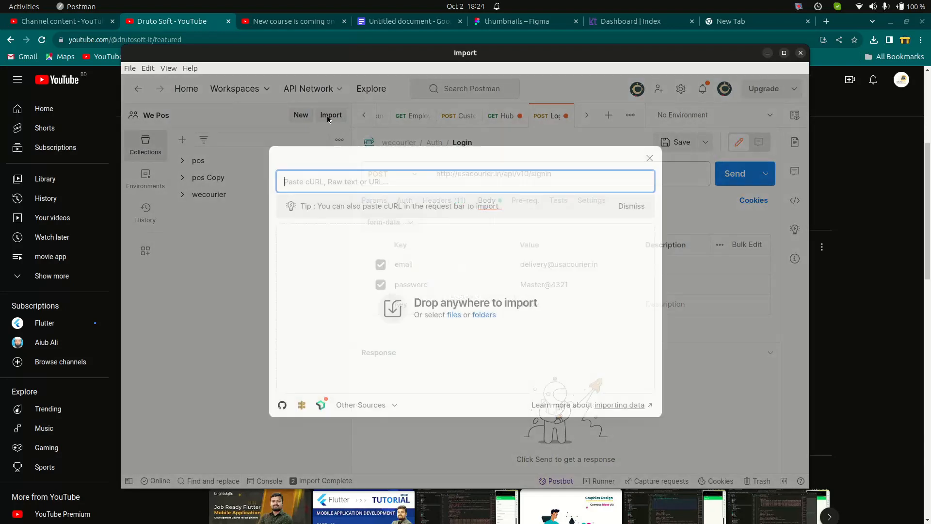
pyautogui.click(453, 315)
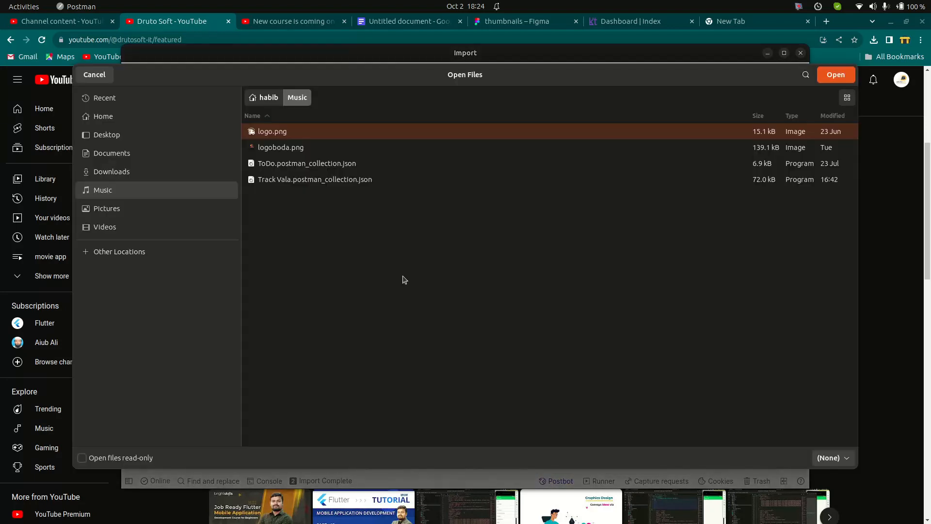
pyautogui.click(320, 181)
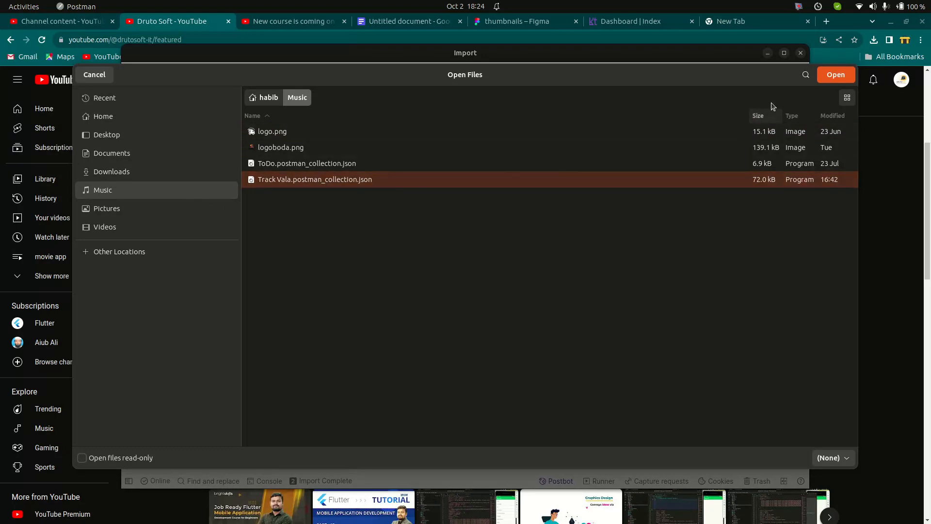
pyautogui.click(836, 75)
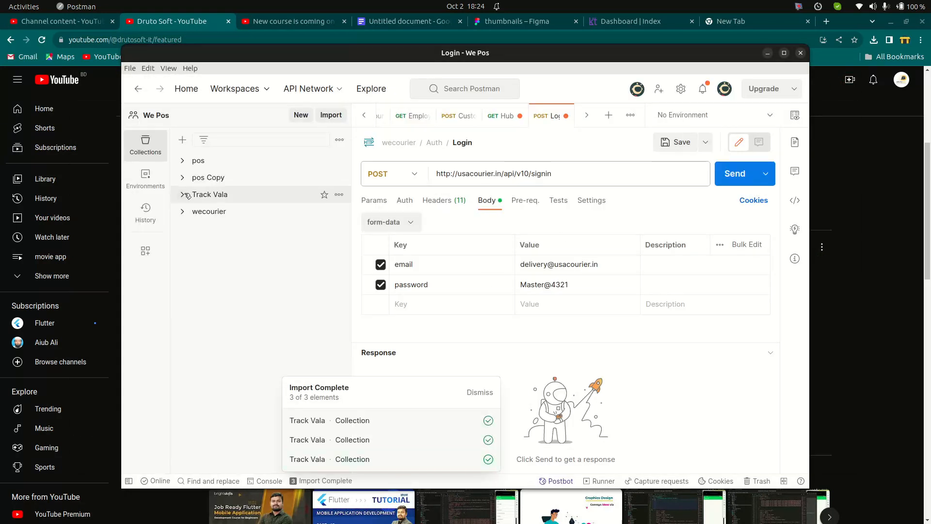
# Open the Login request in the Track Vala collection's Auth folder, check its body parameters and send it
pyautogui.click(277, 197)
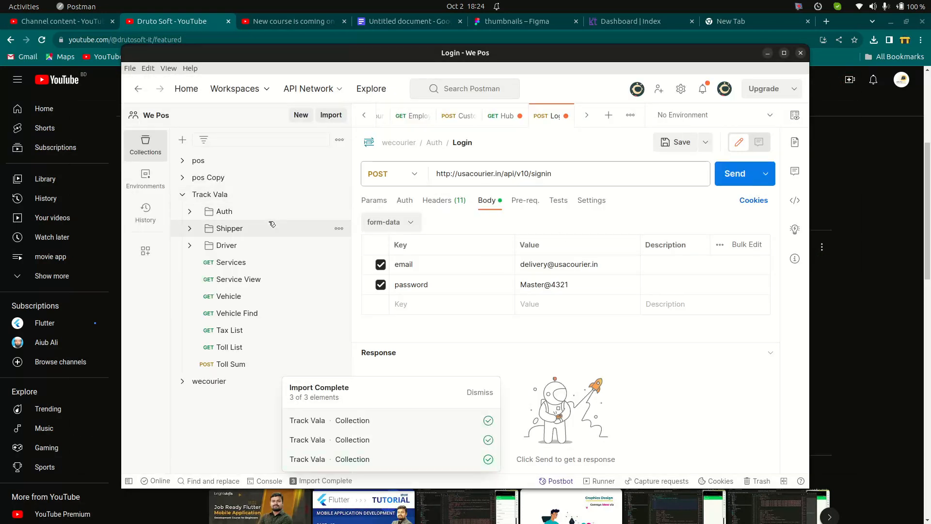
pyautogui.click(191, 212)
pyautogui.click(252, 231)
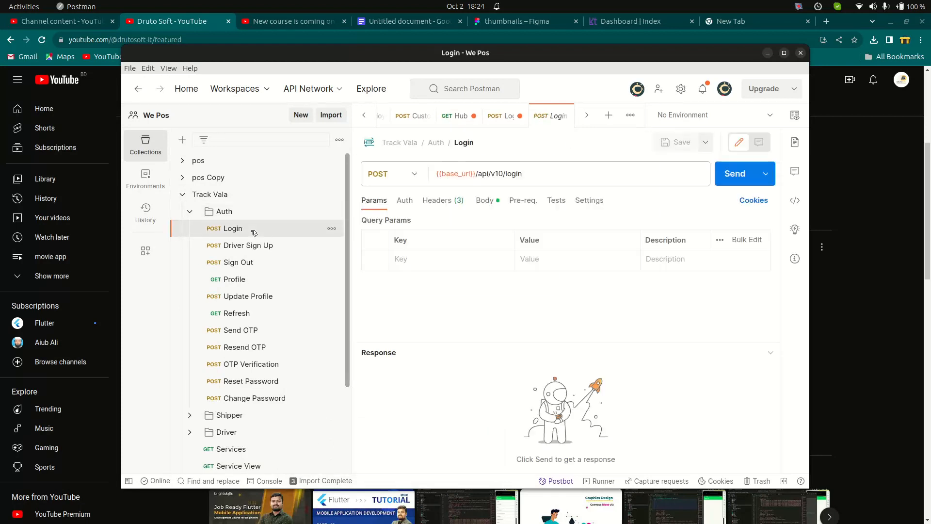
pyautogui.click(490, 201)
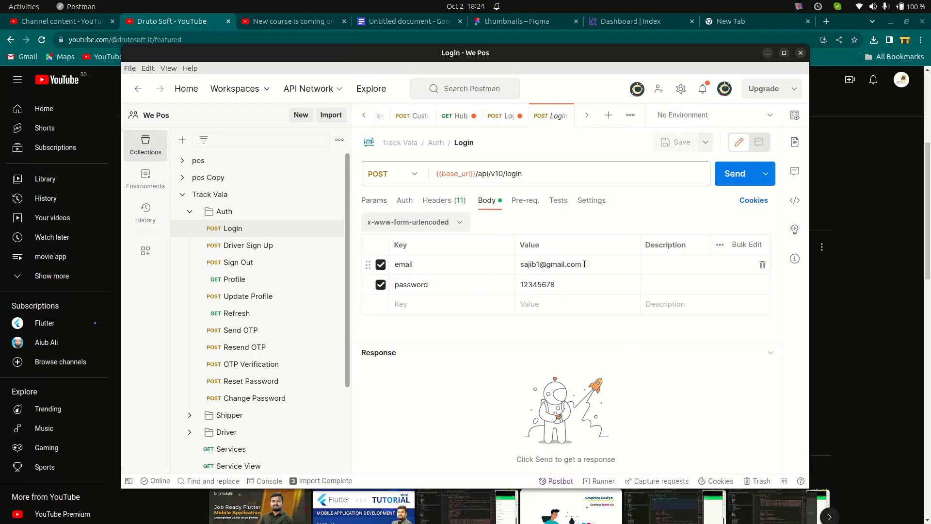
pyautogui.click(735, 175)
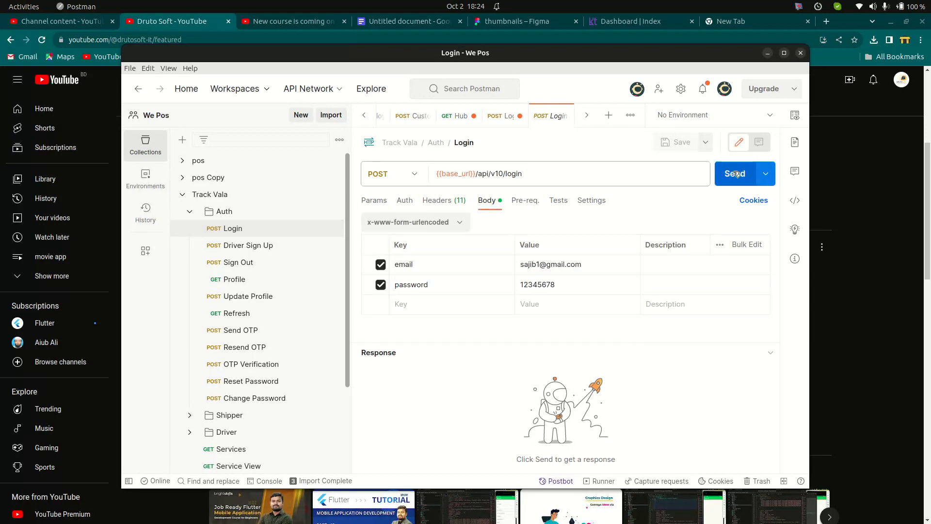
# Examine the error in the Login response and compare its address with the base_url variable in the request URL
pyautogui.moveTo(491, 343); pyautogui.dragTo(488, 301)
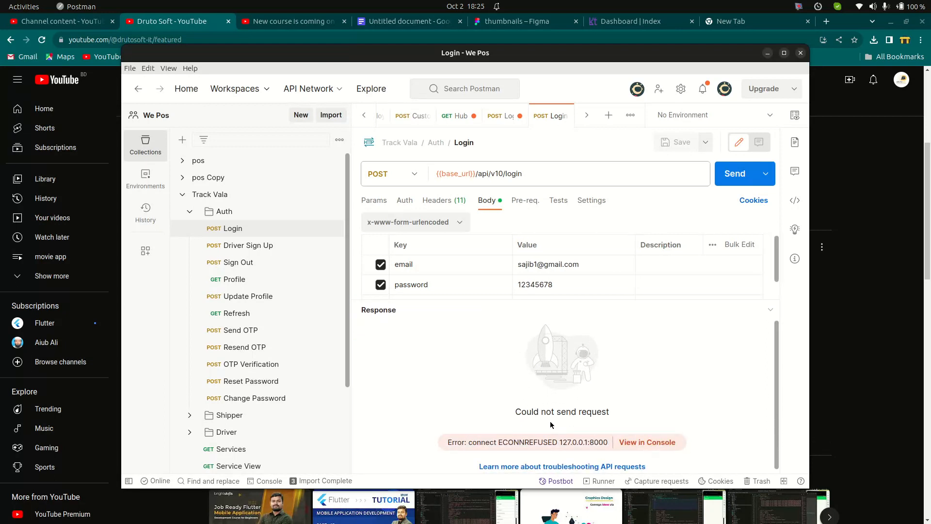
pyautogui.moveTo(561, 443); pyautogui.dragTo(587, 443)
pyautogui.click(561, 443)
pyautogui.moveTo(456, 172)
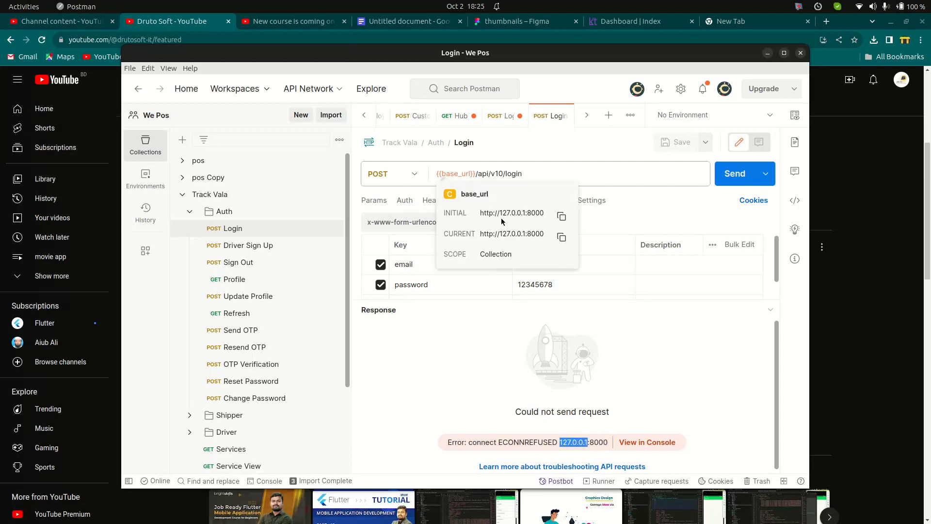
pyautogui.moveTo(480, 214); pyautogui.dragTo(535, 214)
pyautogui.doubleClick(527, 214)
# Delete the base_url and token variables from the Track Vala collection
pyautogui.click(236, 197)
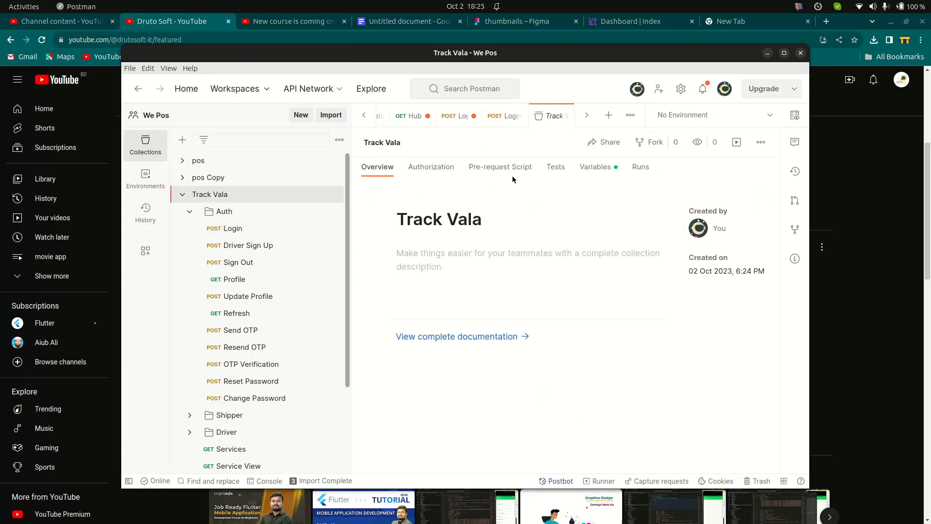
pyautogui.click(596, 168)
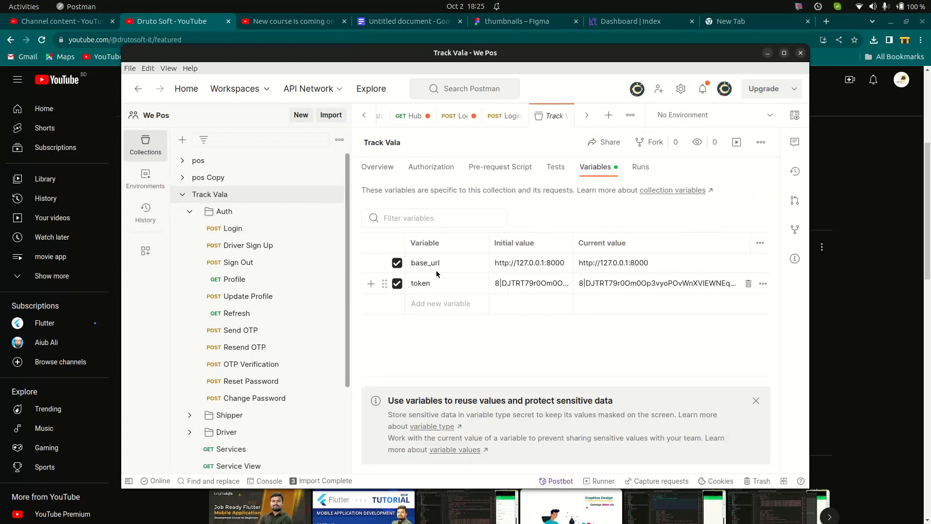
pyautogui.doubleClick(540, 263)
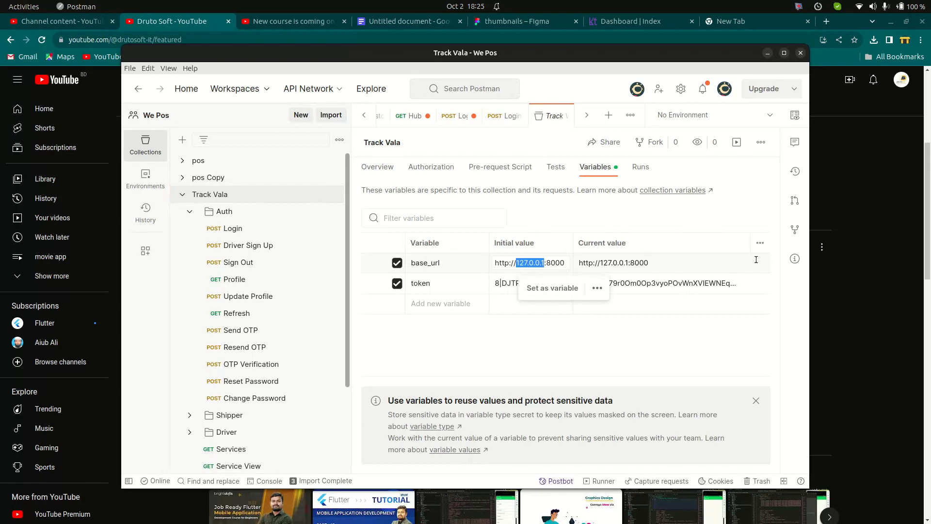
pyautogui.click(669, 264)
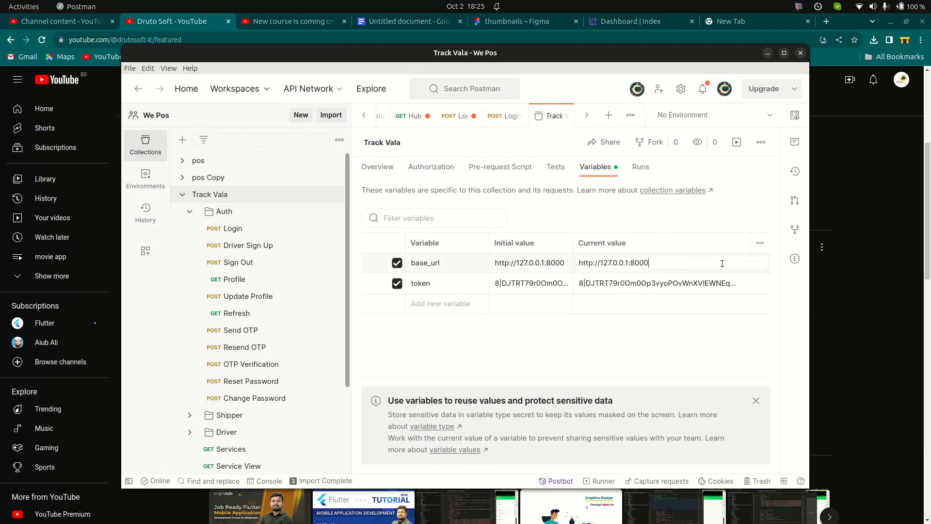
pyautogui.click(721, 285)
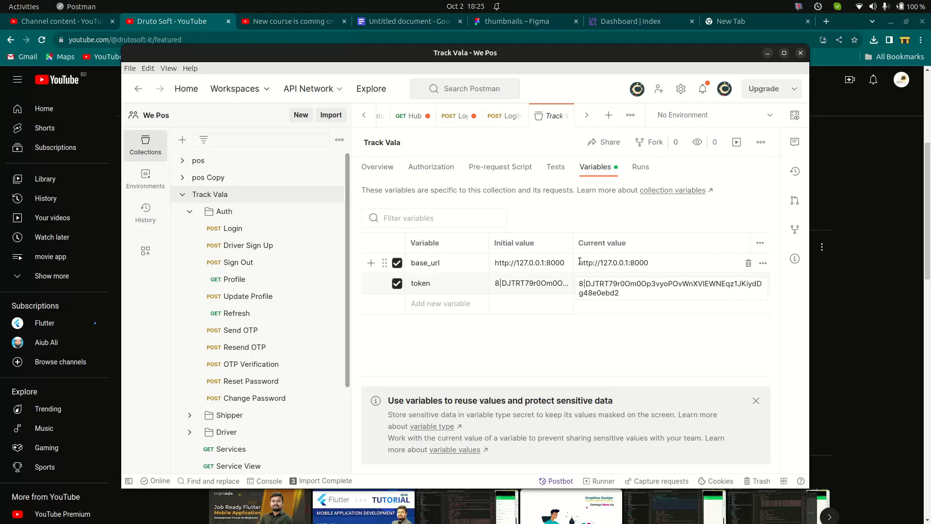
pyautogui.click(744, 262)
pyautogui.click(745, 263)
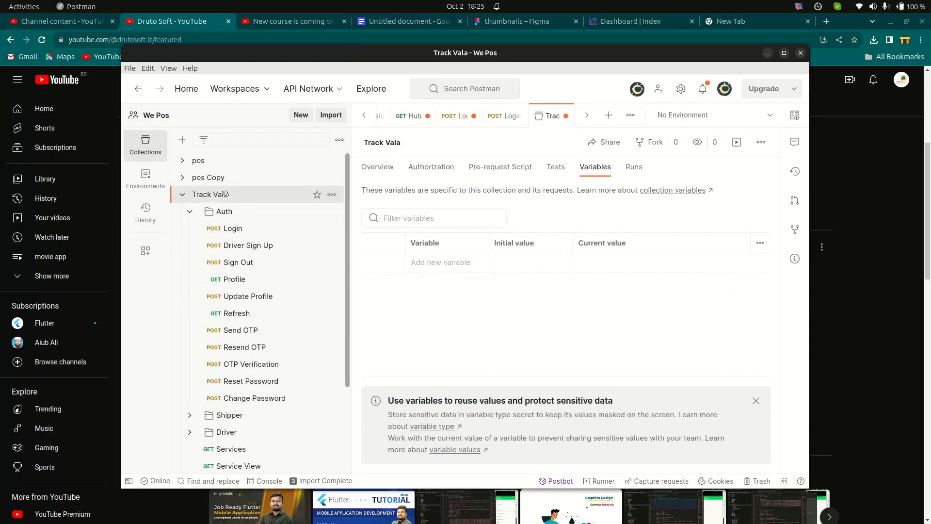
# Create a new environment and rename it truckvala
pyautogui.click(138, 178)
pyautogui.click(145, 148)
pyautogui.click(154, 185)
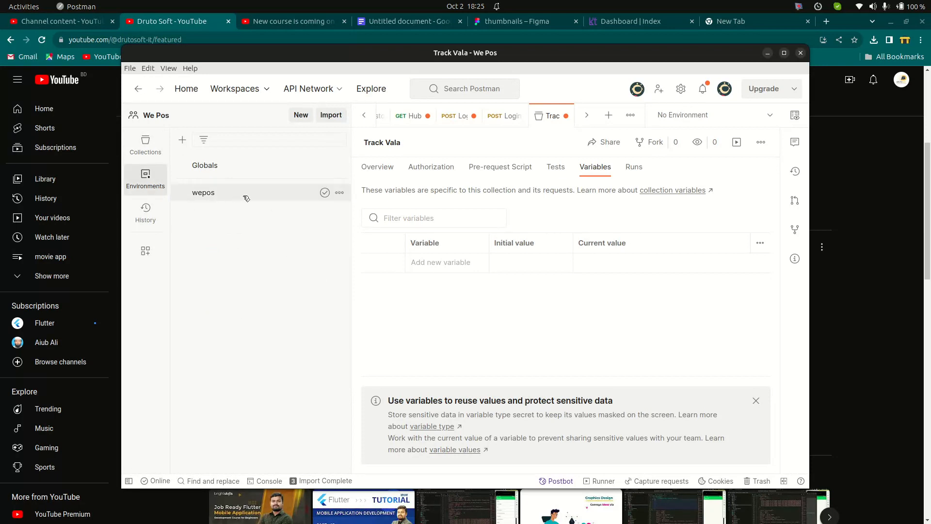
pyautogui.click(182, 139)
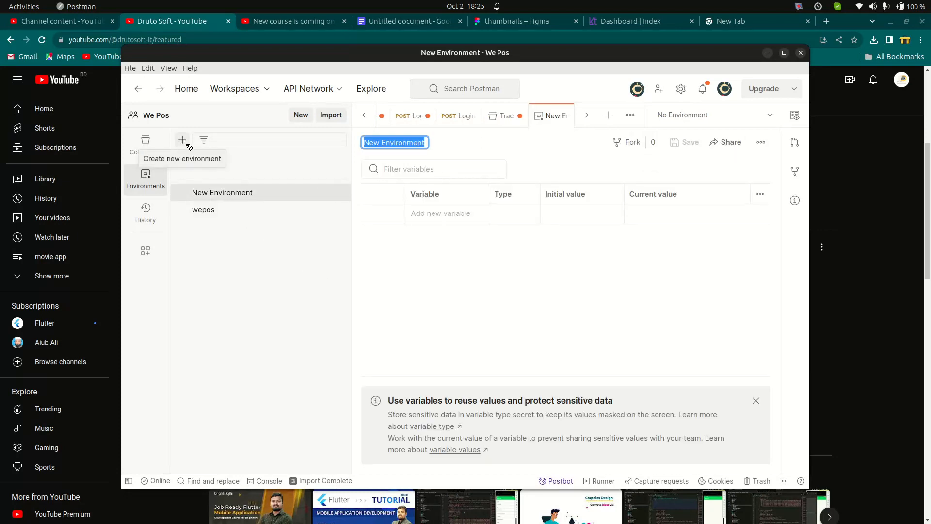
pyautogui.click(340, 192)
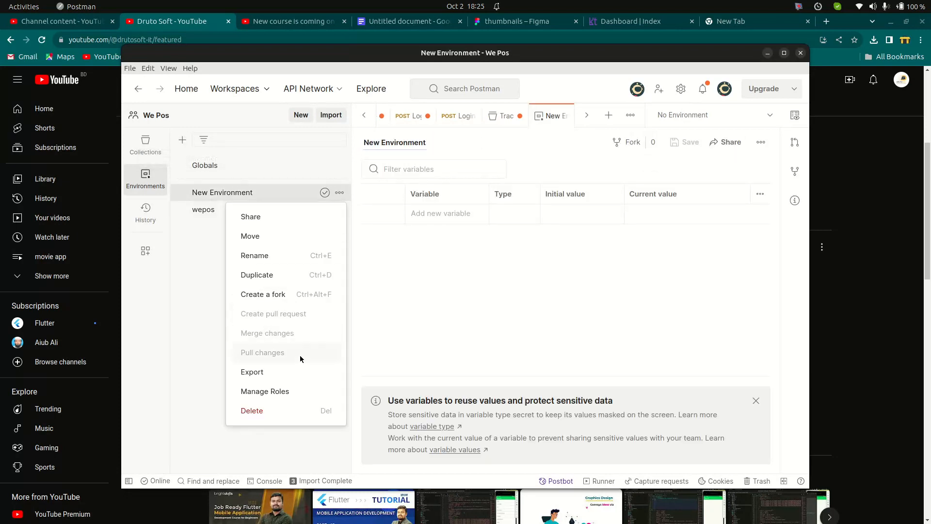
pyautogui.click(279, 257)
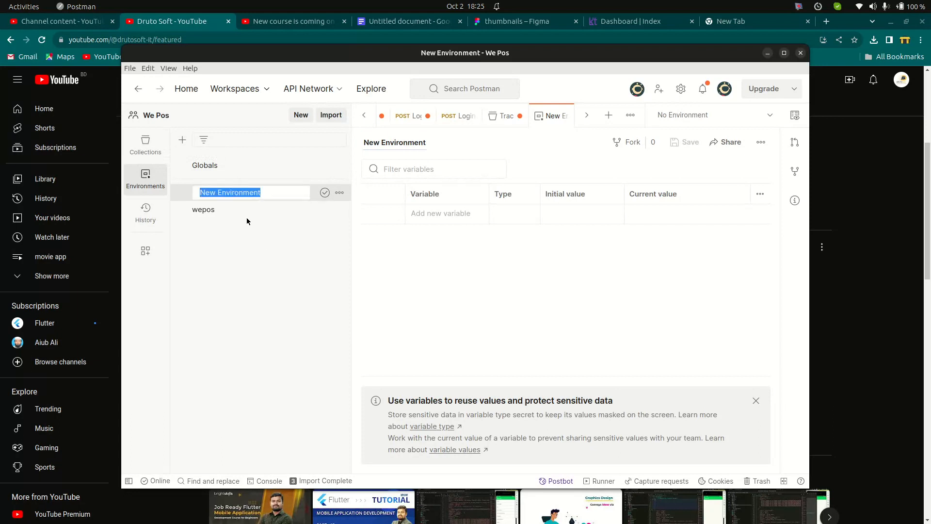
pyautogui.write('tu')
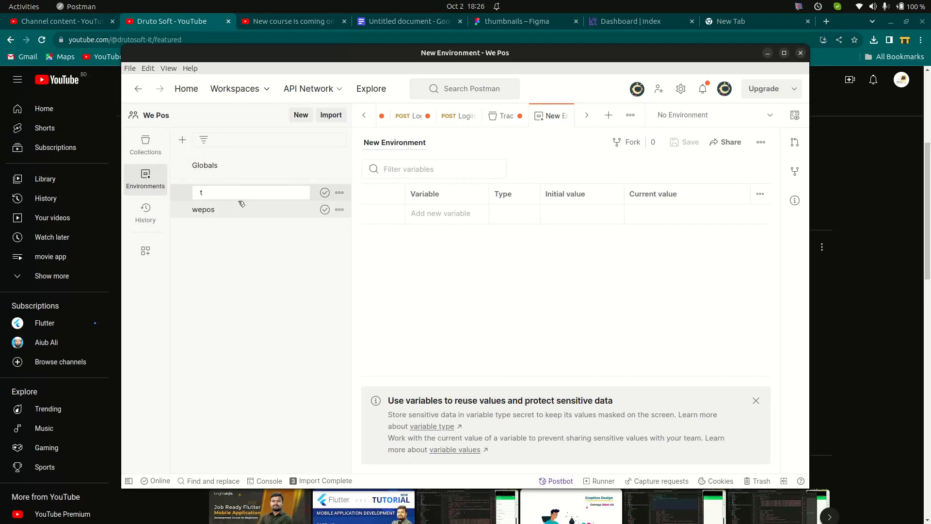
pyautogui.write('uckvala')
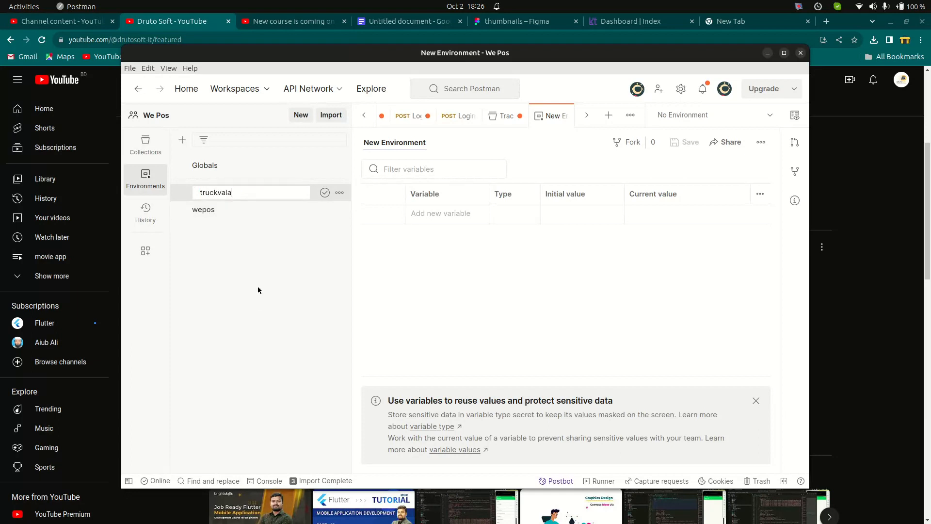
pyautogui.press('Return')
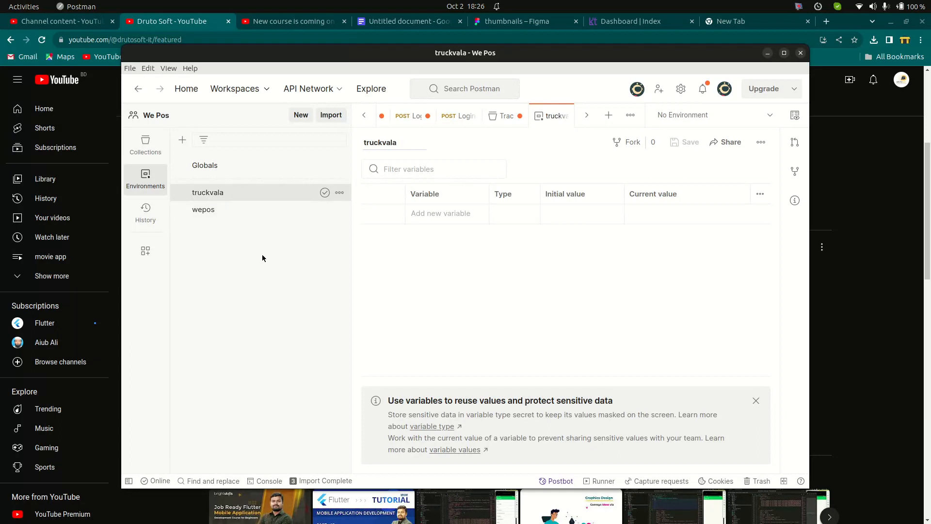
# Add a variable named base_url to the truckvala environment
pyautogui.click(441, 214)
pyautogui.write('base_url')
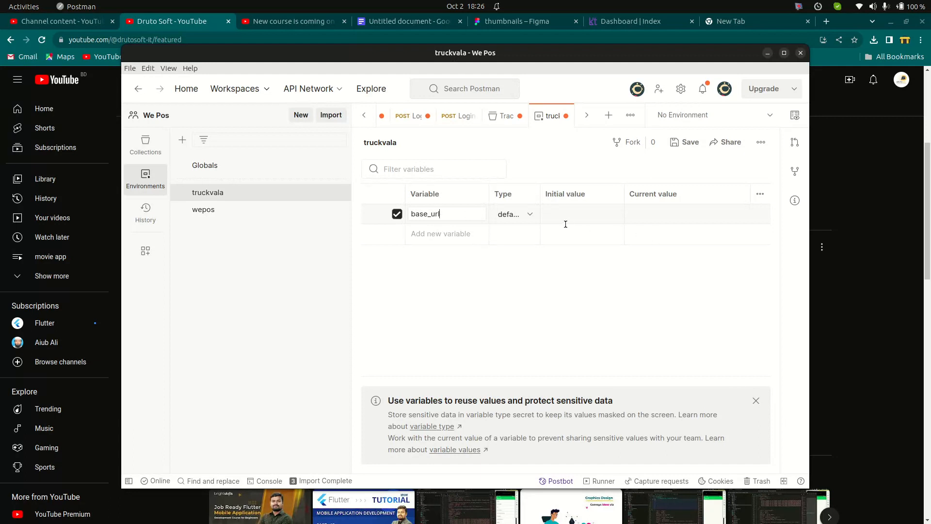
pyautogui.click(560, 219)
pyautogui.click(730, 21)
pyautogui.click(203, 43)
pyautogui.hotkey('ctrl', 'c')
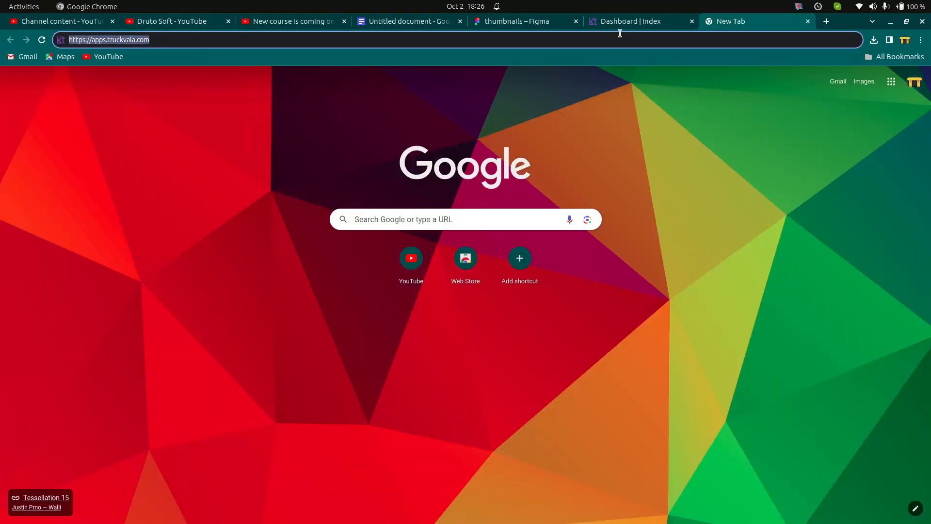
pyautogui.moveTo(461, 523)
pyautogui.click(449, 505)
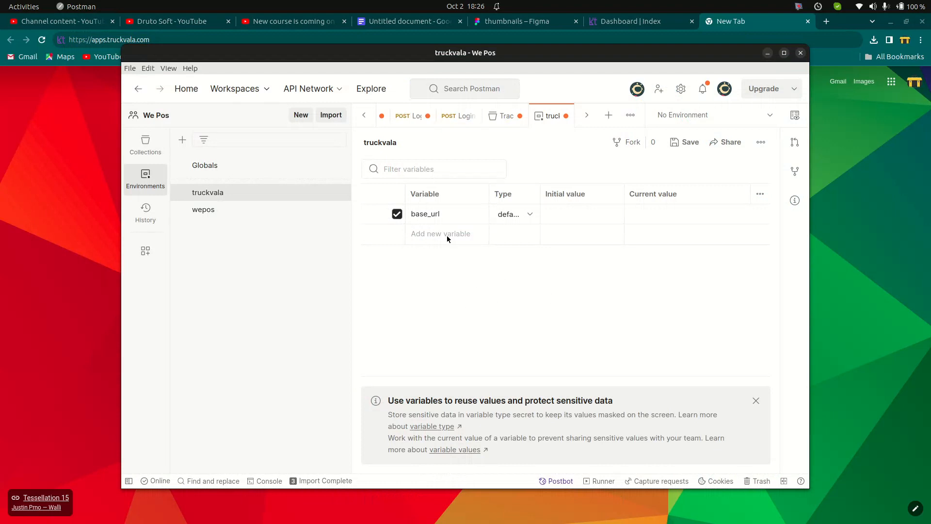
pyautogui.click(559, 215)
pyautogui.hotkey('ctrl', 'v')
pyautogui.click(671, 212)
pyautogui.hotkey('ctrl', 'v')
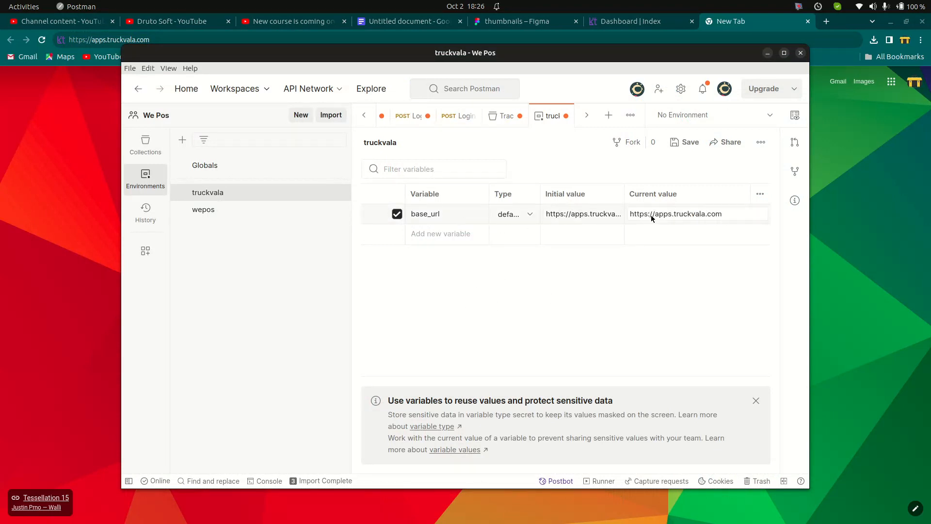
pyautogui.click(691, 144)
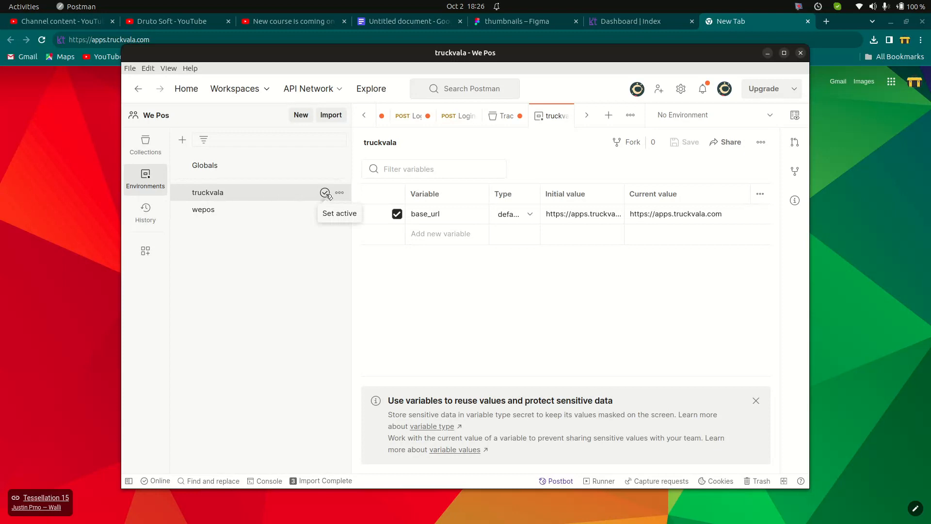
pyautogui.click(326, 193)
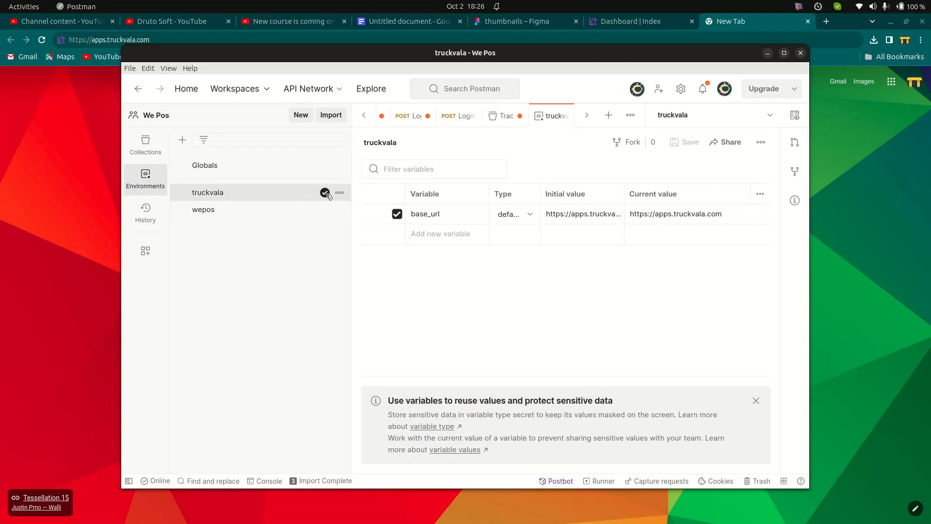
# Check the value base_url resolves to in Track Vala's Auth Login request and send the request
pyautogui.click(146, 144)
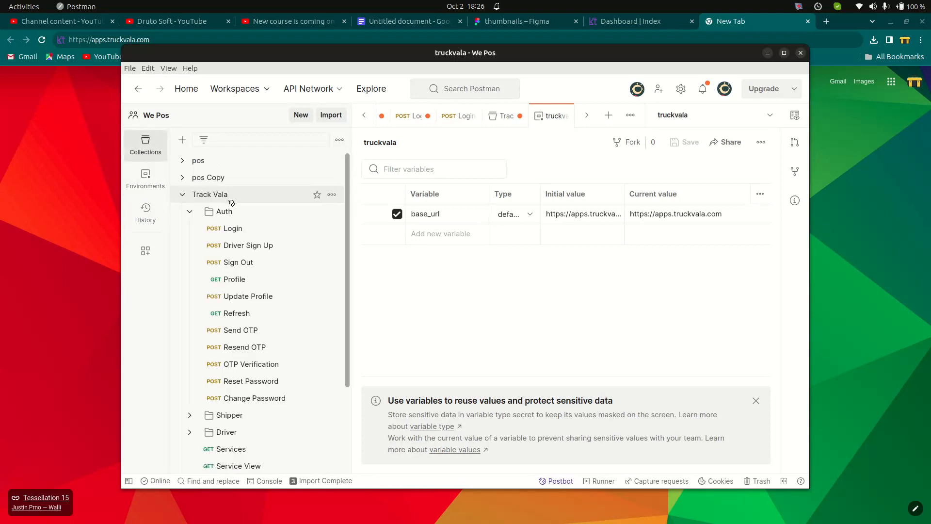
pyautogui.click(262, 229)
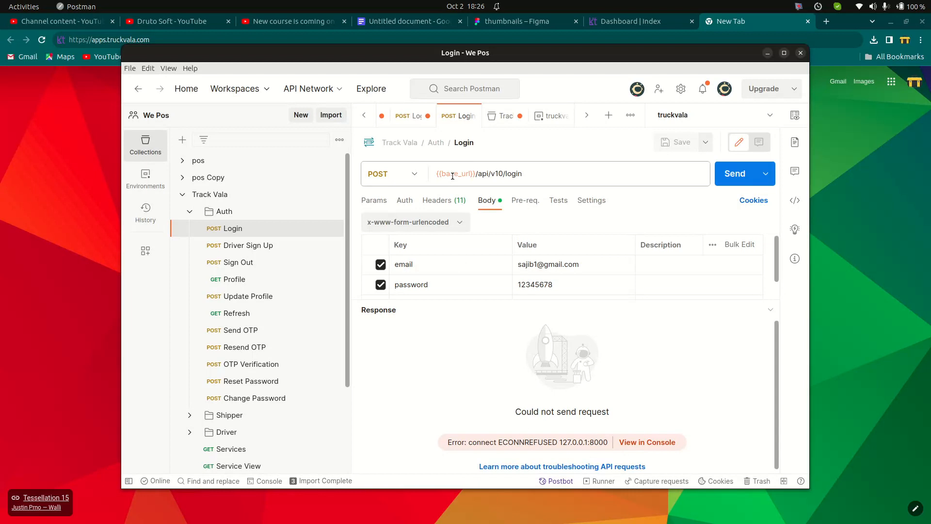
pyautogui.moveTo(453, 176)
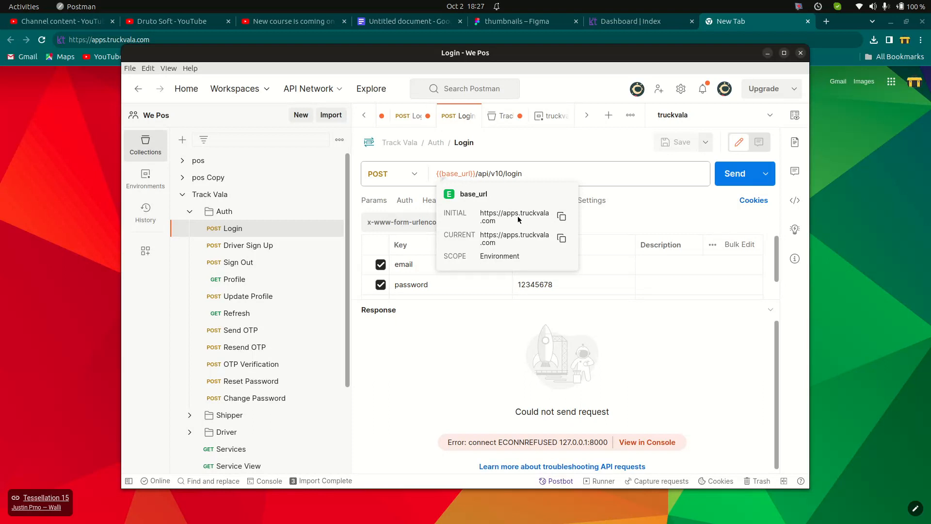
pyautogui.click(729, 174)
pyautogui.moveTo(549, 298); pyautogui.dragTo(547, 280)
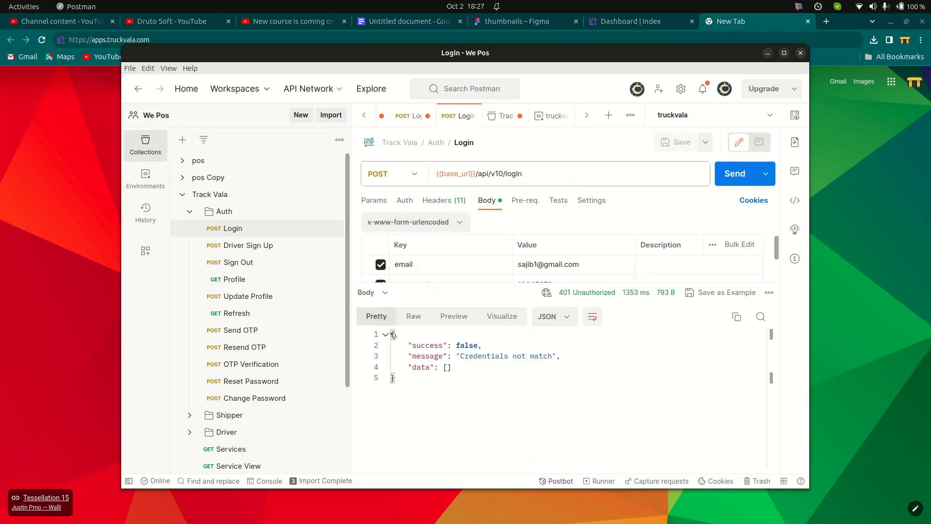
# Examine the Login response's status code, success flag and message, and adjust the response area to see the request body
pyautogui.moveTo(398, 335); pyautogui.dragTo(399, 383)
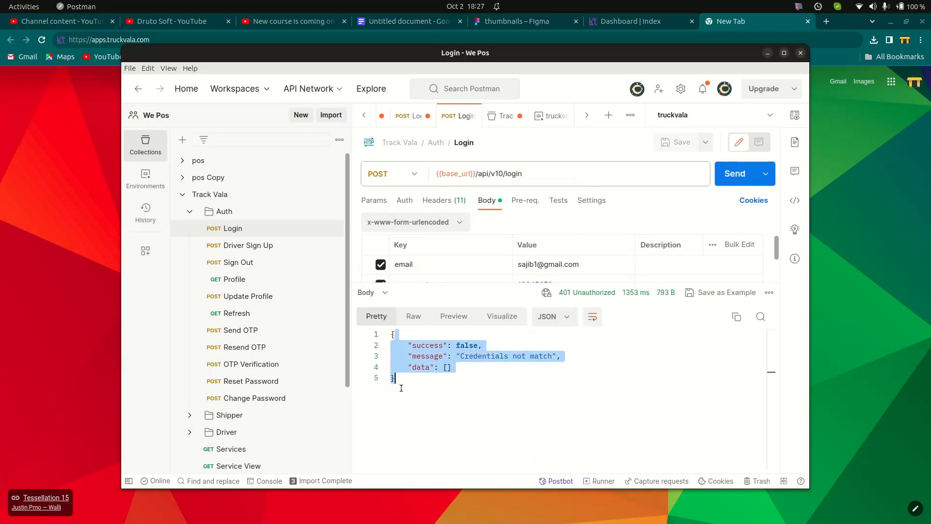
pyautogui.click(565, 319)
pyautogui.click(559, 343)
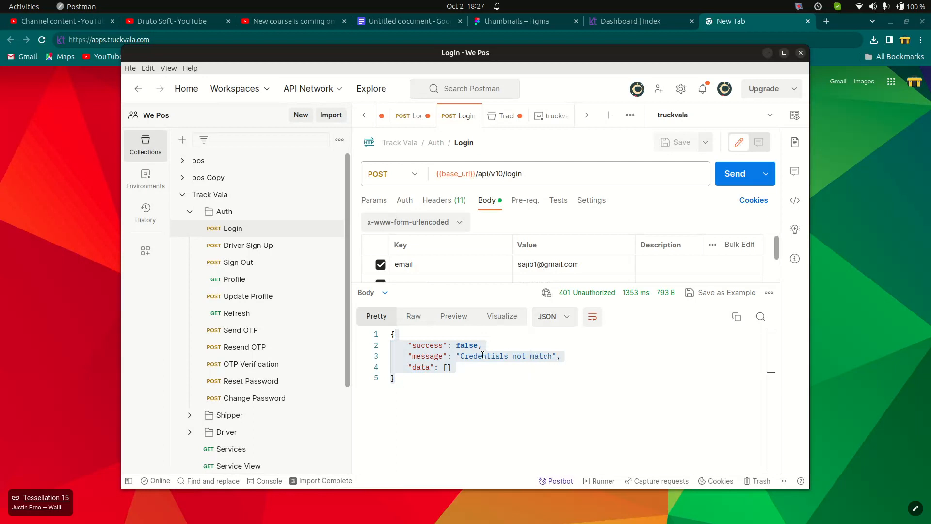
pyautogui.click(442, 370)
pyautogui.click(426, 346)
pyautogui.doubleClick(459, 345)
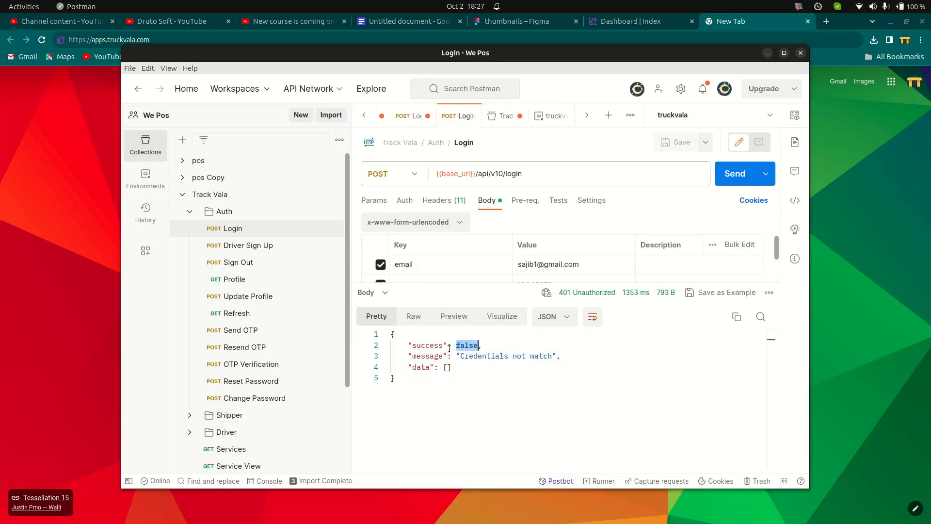
pyautogui.moveTo(579, 300)
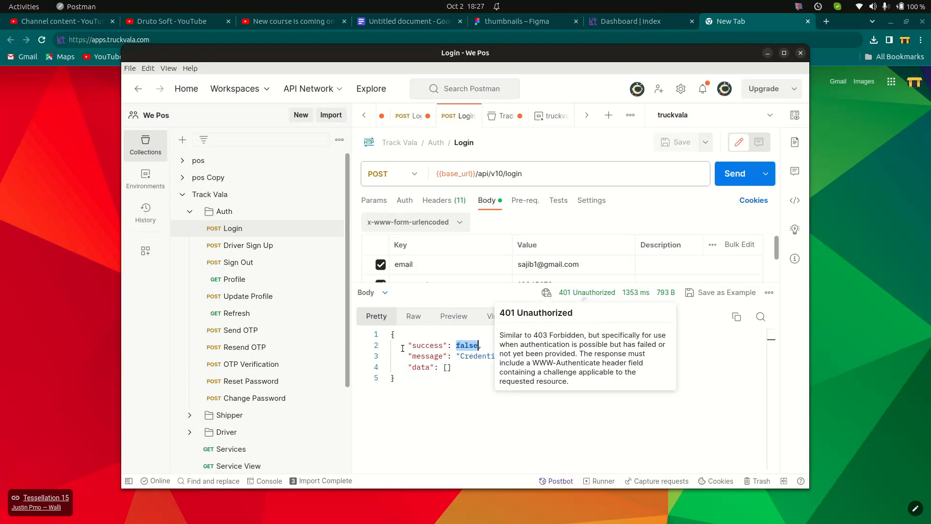
pyautogui.click(466, 376)
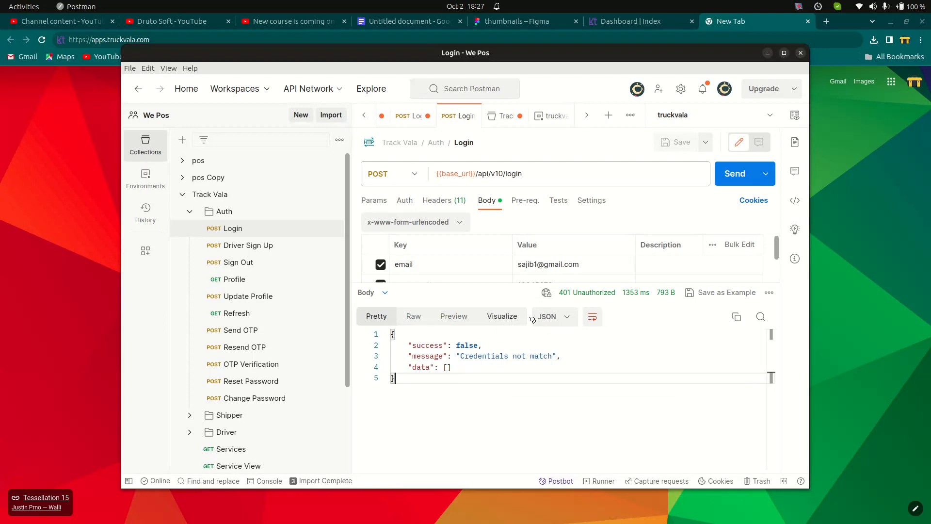
pyautogui.moveTo(597, 295)
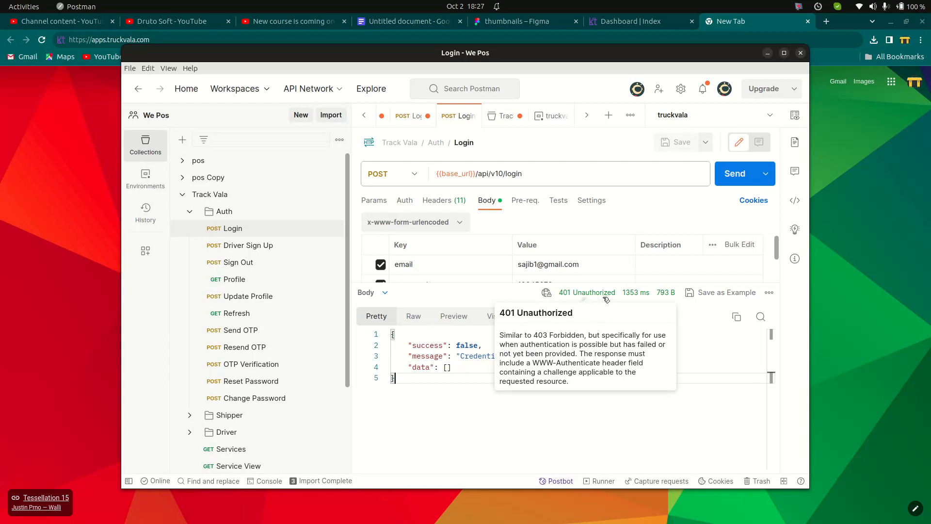
pyautogui.moveTo(473, 356); pyautogui.dragTo(539, 356)
pyautogui.moveTo(524, 283); pyautogui.dragTo(532, 328)
pyautogui.moveTo(465, 329); pyautogui.dragTo(466, 314)
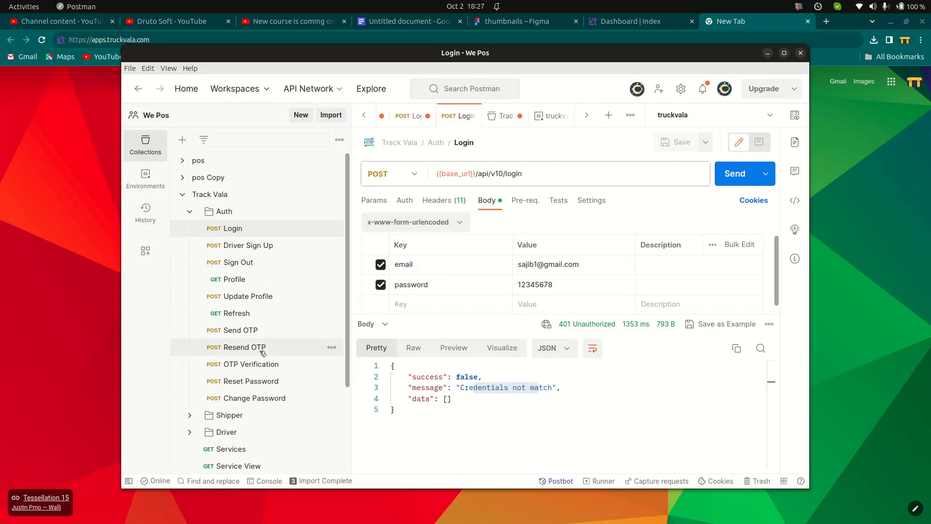
# Open the Services request in the Track Vala collection and send it
pyautogui.scroll(-4, 226, 389)
pyautogui.click(228, 350)
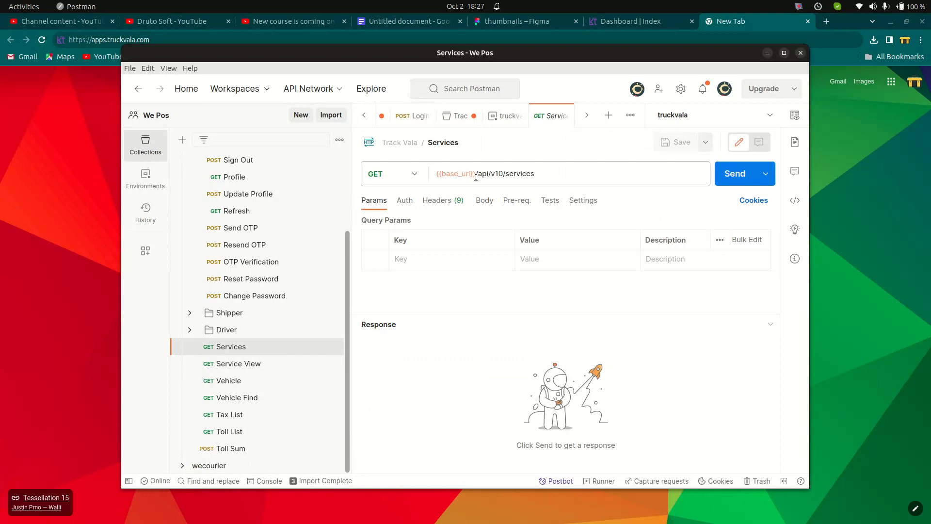
pyautogui.click(736, 178)
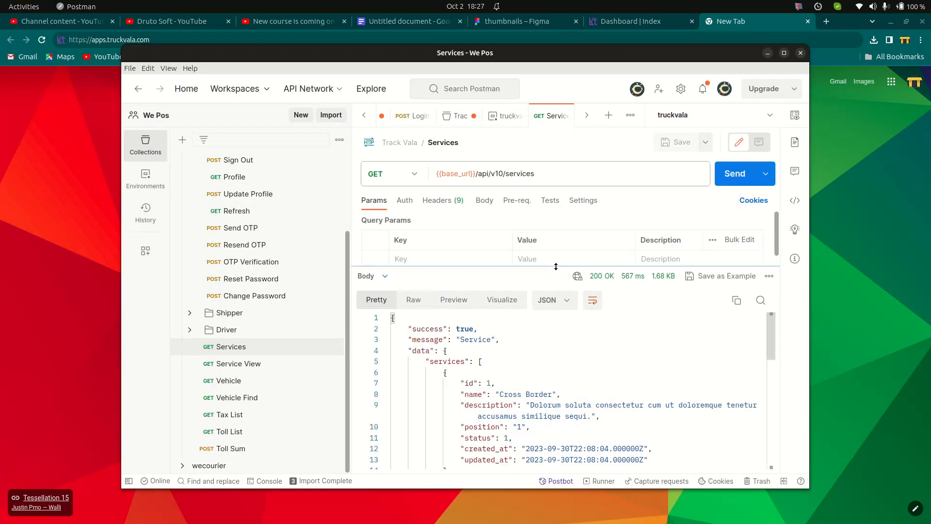
# Examine the Services response's status and read through its JSON list of services
pyautogui.click(387, 312)
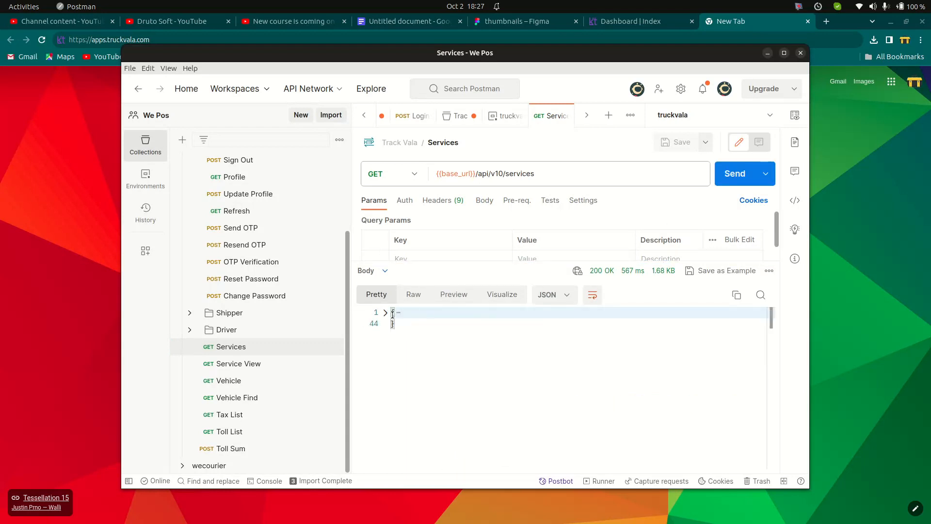
pyautogui.click(391, 313)
pyautogui.click(491, 354)
pyautogui.doubleClick(449, 356)
pyautogui.click(490, 356)
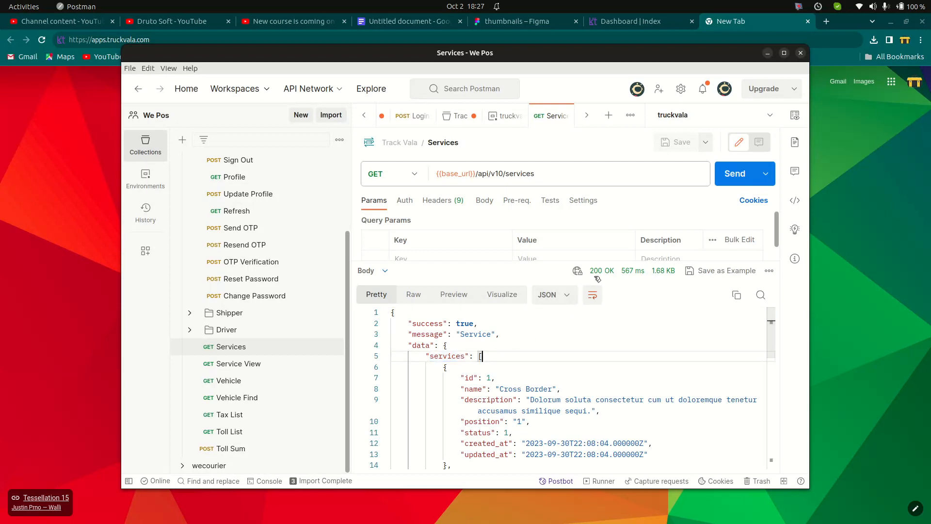
pyautogui.moveTo(603, 279)
pyautogui.scroll(-5, 555, 368)
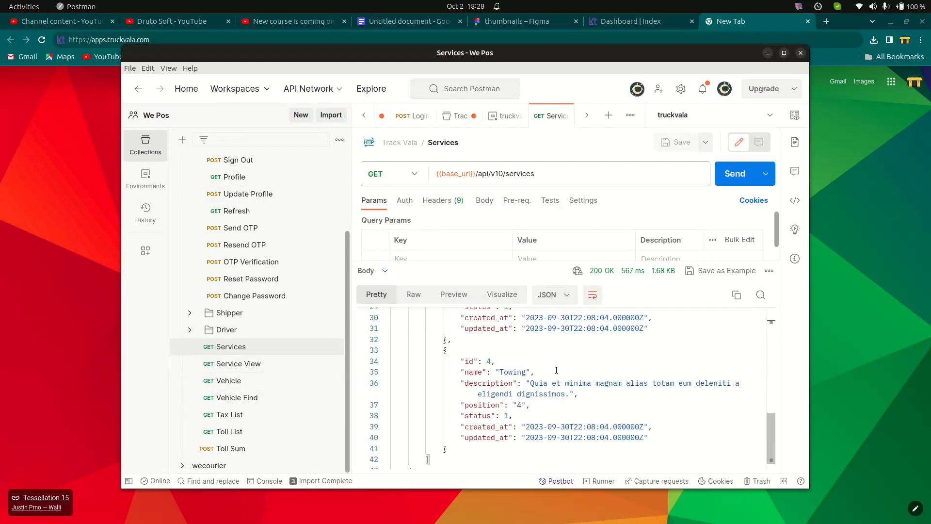
pyautogui.scroll(5, 557, 373)
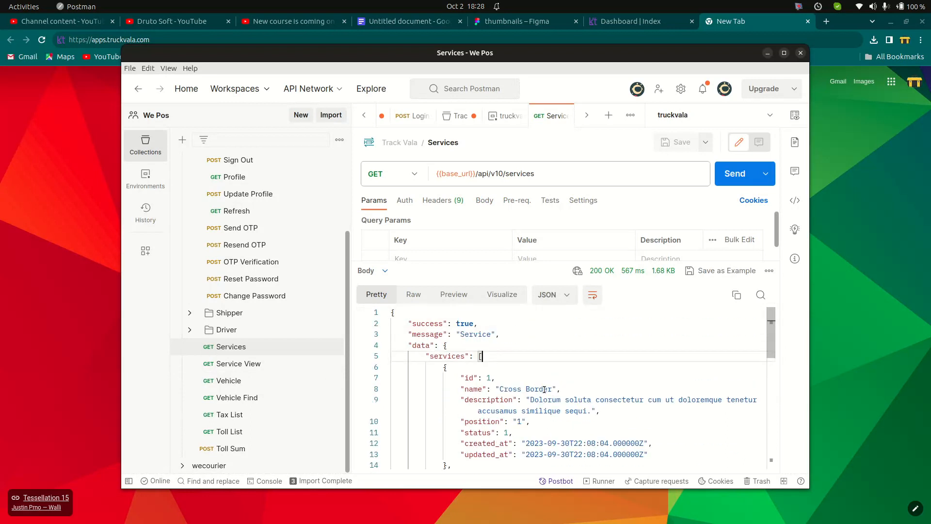
pyautogui.scroll(-5, 544, 389)
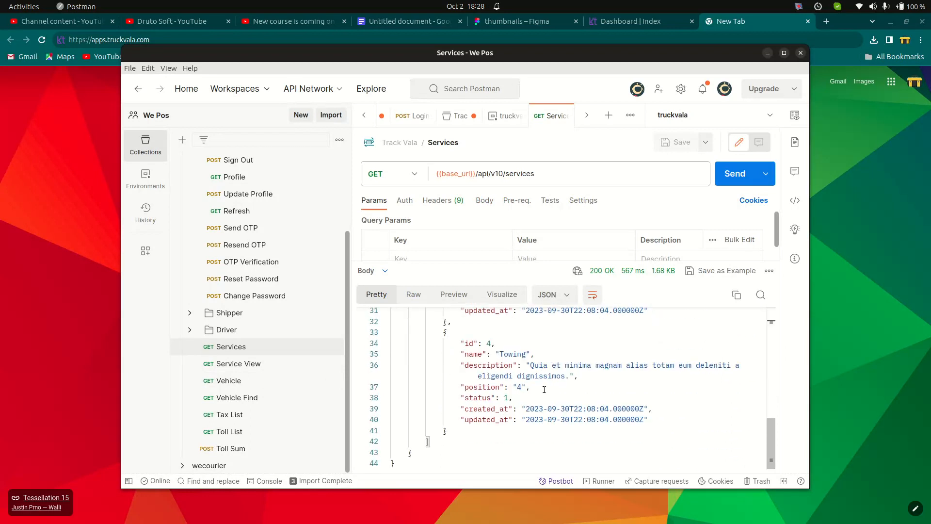
pyautogui.scroll(5, 544, 390)
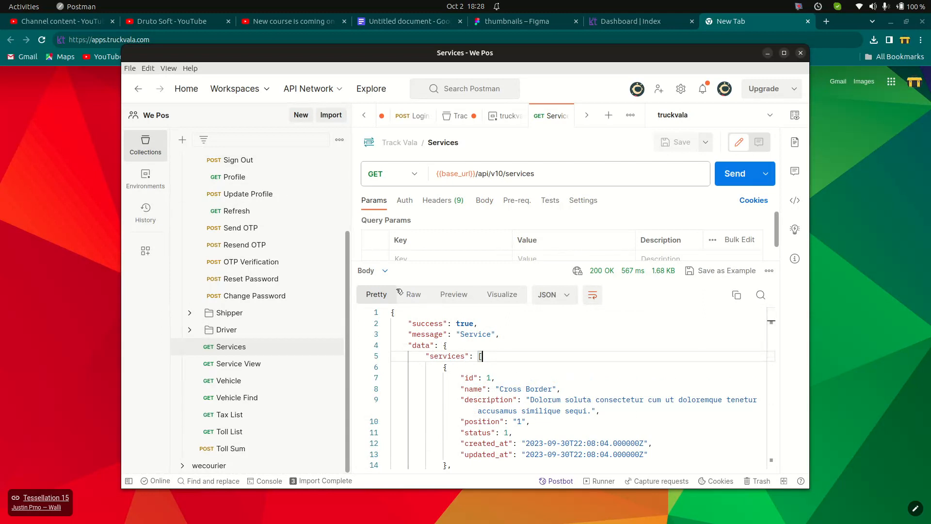
pyautogui.scroll(1, 241, 260)
pyautogui.scroll(3, 241, 260)
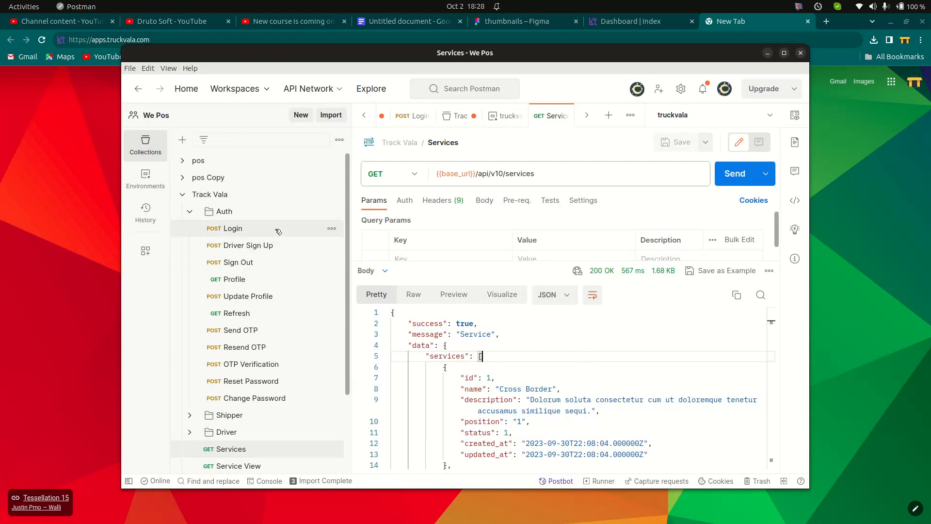
pyautogui.click(186, 195)
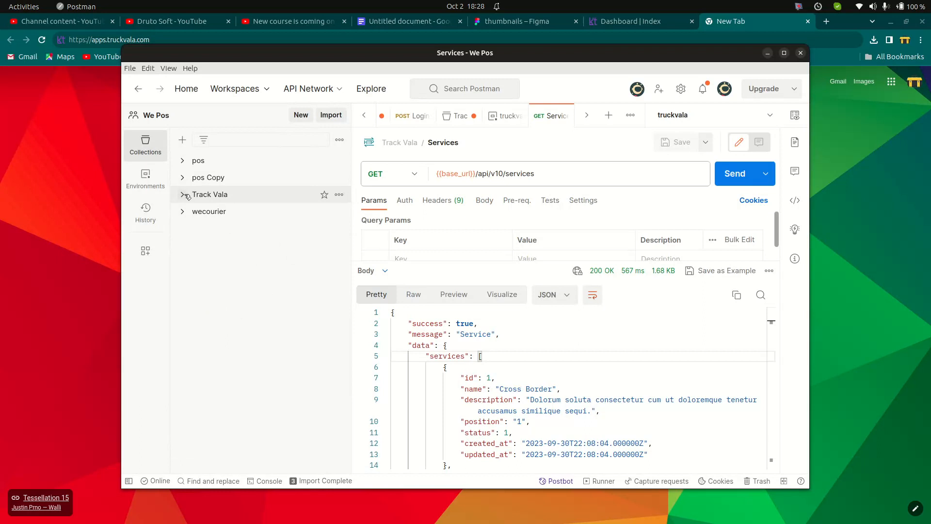
pyautogui.click(186, 195)
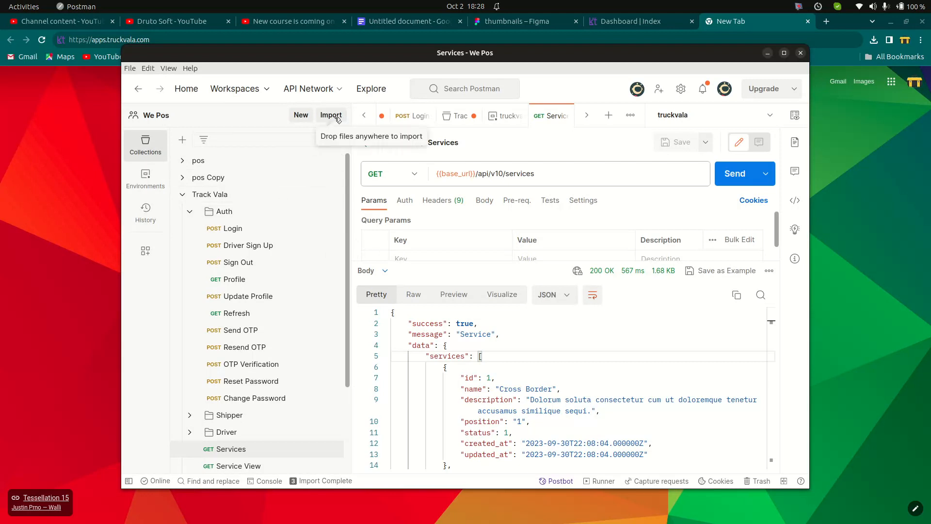
pyautogui.click(182, 194)
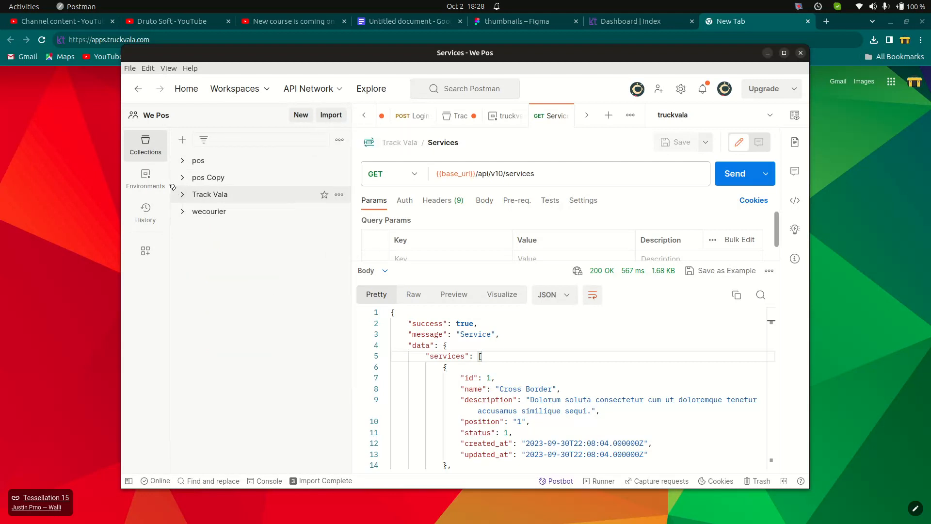
# Add a variable named access_token to the truckvala environment
pyautogui.click(145, 175)
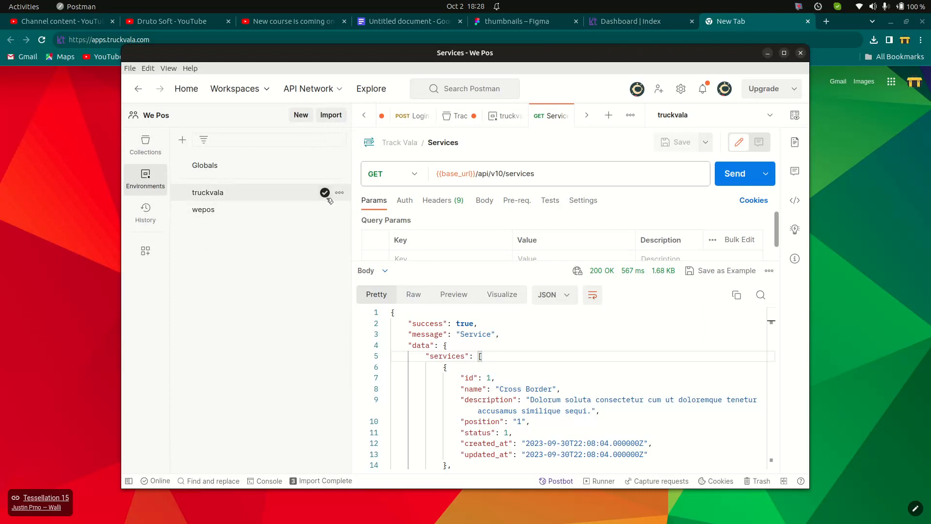
pyautogui.click(302, 194)
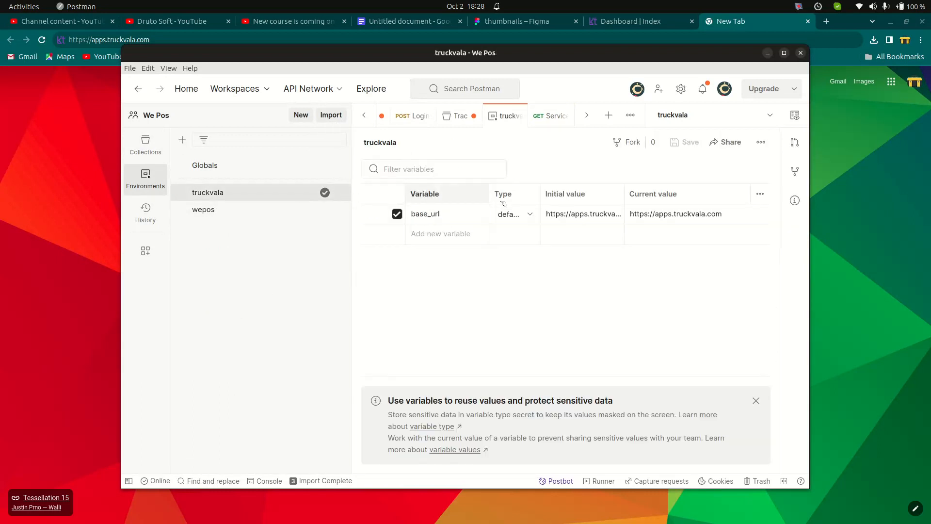
pyautogui.click(441, 233)
pyautogui.write('ac')
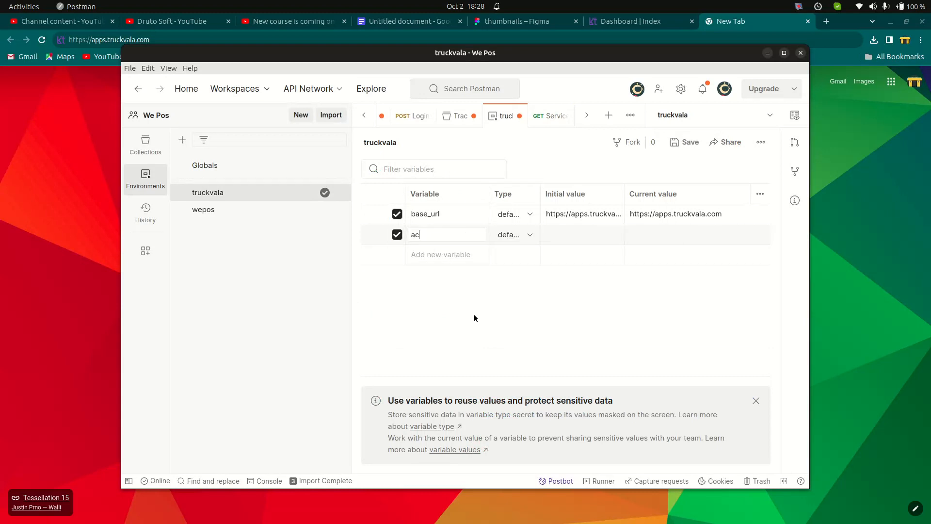
pyautogui.write('cess_token')
pyautogui.press('Tab')
# Review the Login request in the Track Vala collection and the variables of the truckvala environment
pyautogui.click(146, 144)
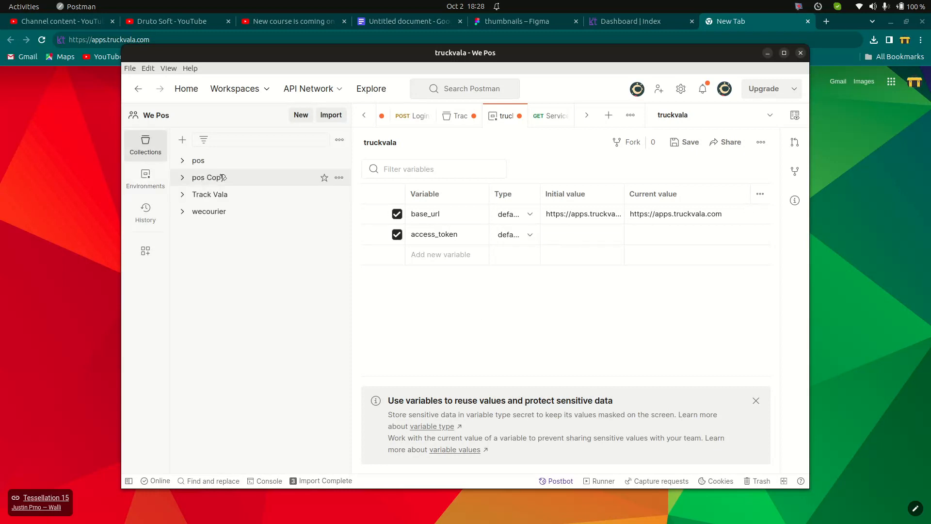
pyautogui.click(245, 195)
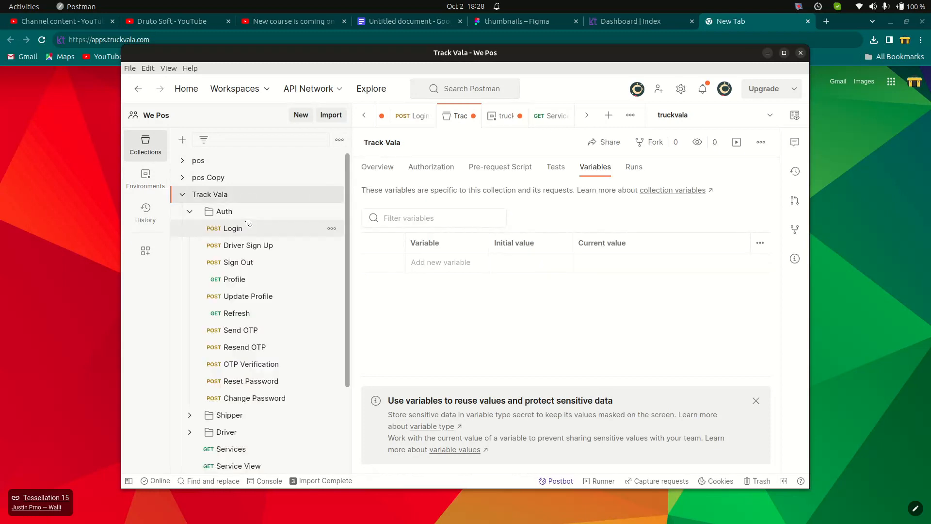
pyautogui.click(233, 228)
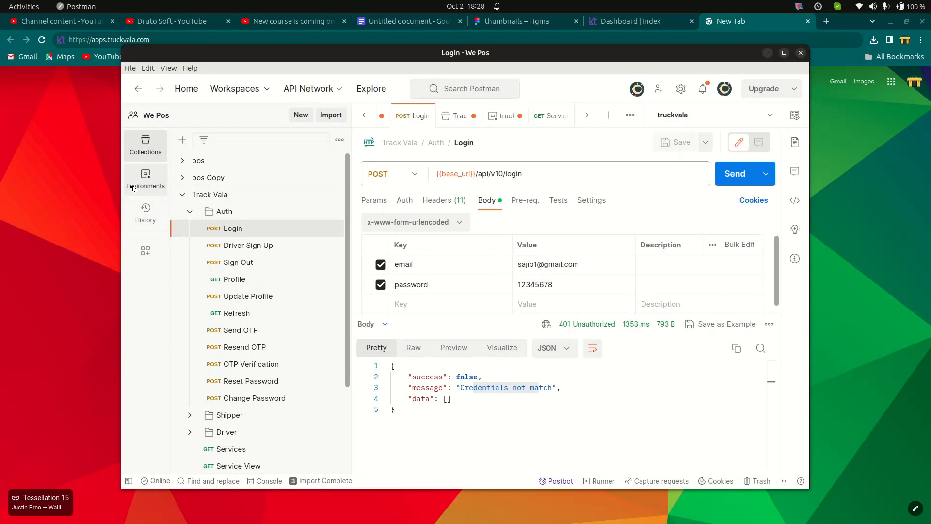
pyautogui.click(144, 180)
pyautogui.click(233, 192)
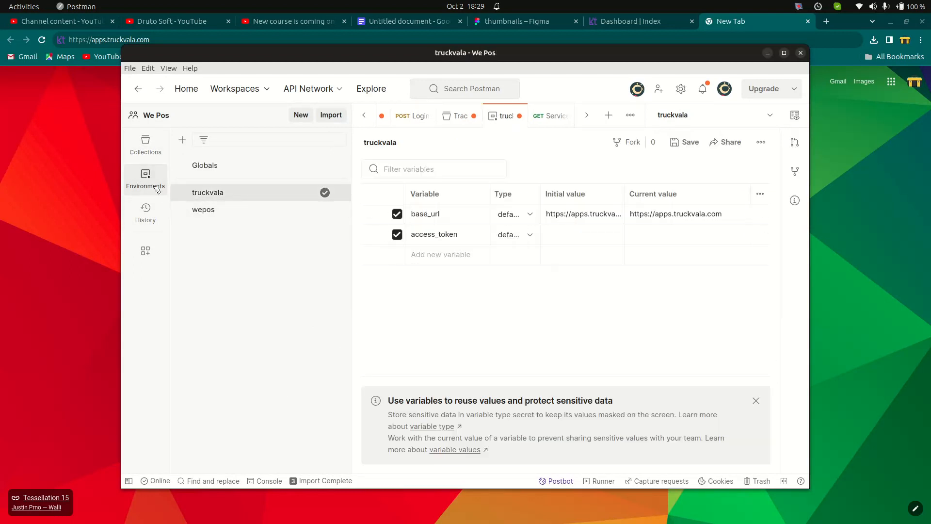
# Open the Profile request in the Track Vala collection's Auth folder, send it, and adjust the response area's height
pyautogui.click(146, 146)
pyautogui.click(239, 246)
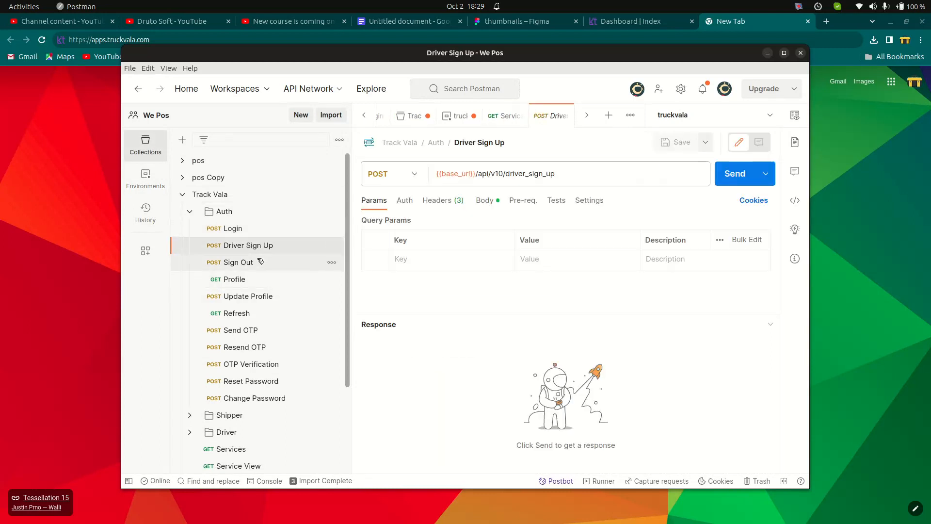
pyautogui.scroll(-1, 270, 342)
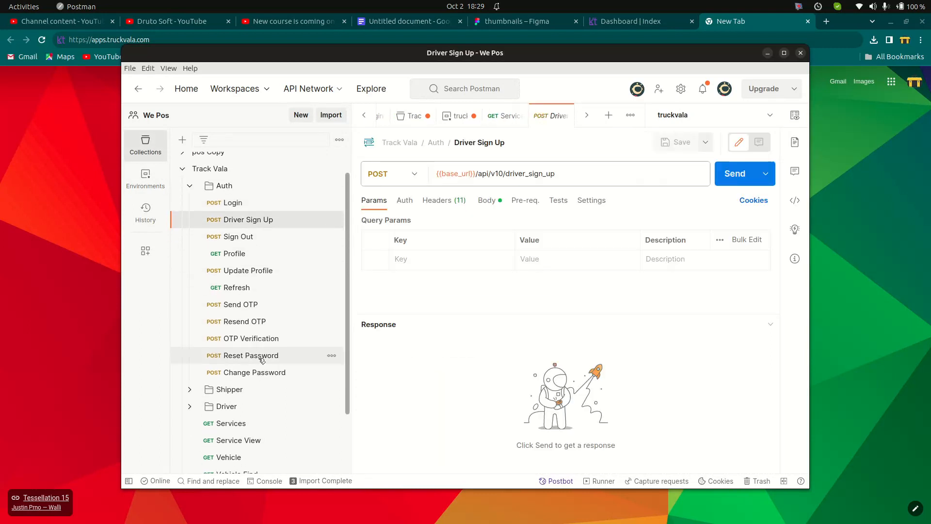
pyautogui.click(248, 258)
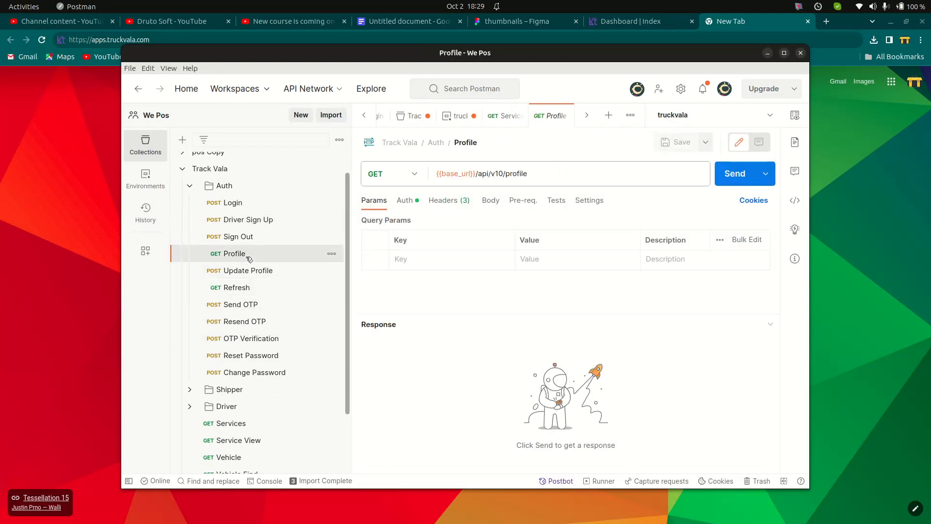
pyautogui.click(730, 180)
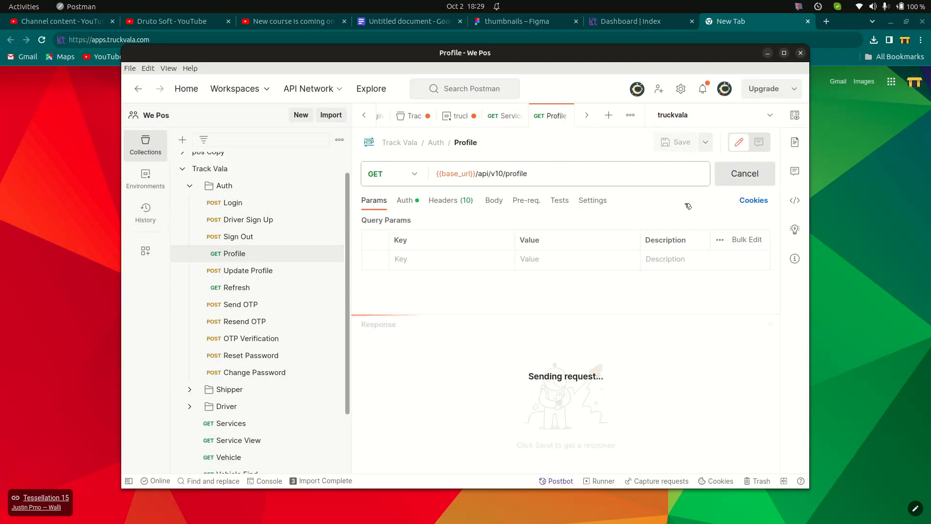
pyautogui.moveTo(488, 312); pyautogui.dragTo(489, 334)
# Change the bearer token variable in the Profile request's authorization to {{access_token}}
pyautogui.click(454, 201)
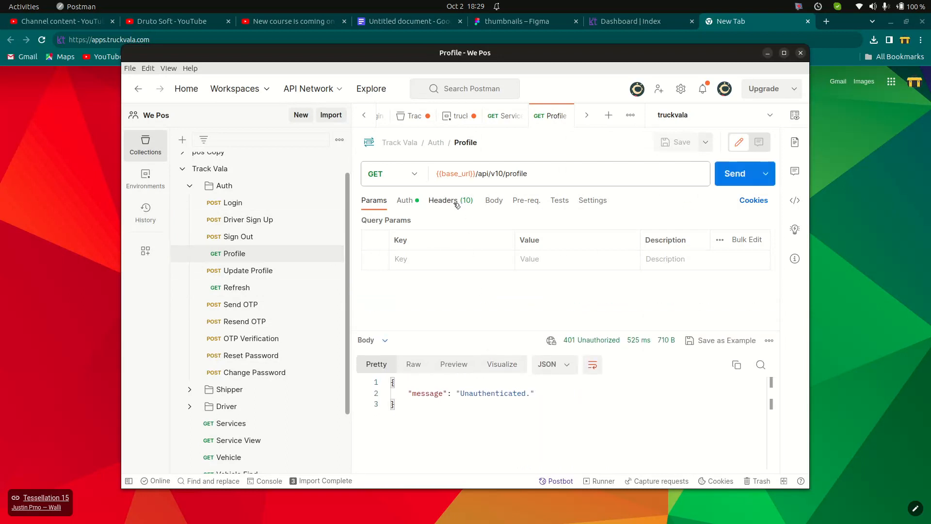
pyautogui.click(404, 200)
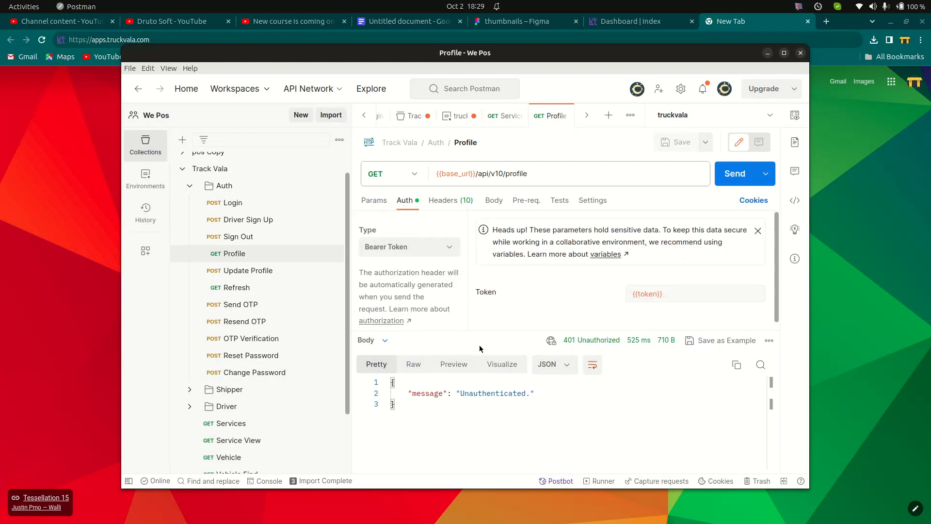
pyautogui.moveTo(650, 296)
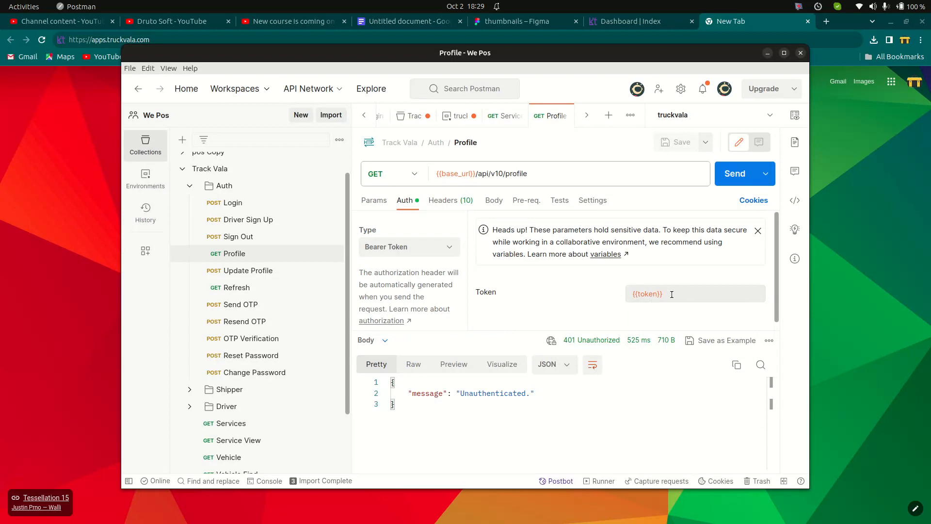
pyautogui.click(654, 295)
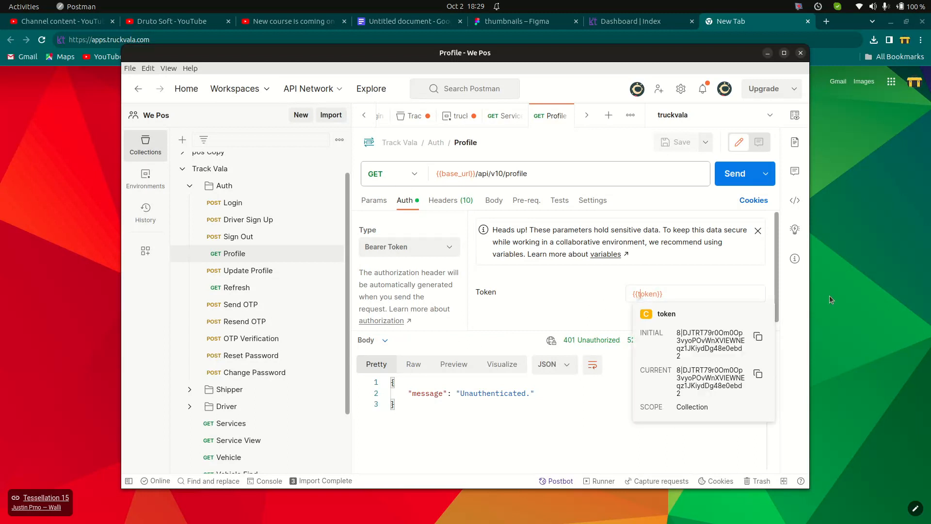
pyautogui.write('access')
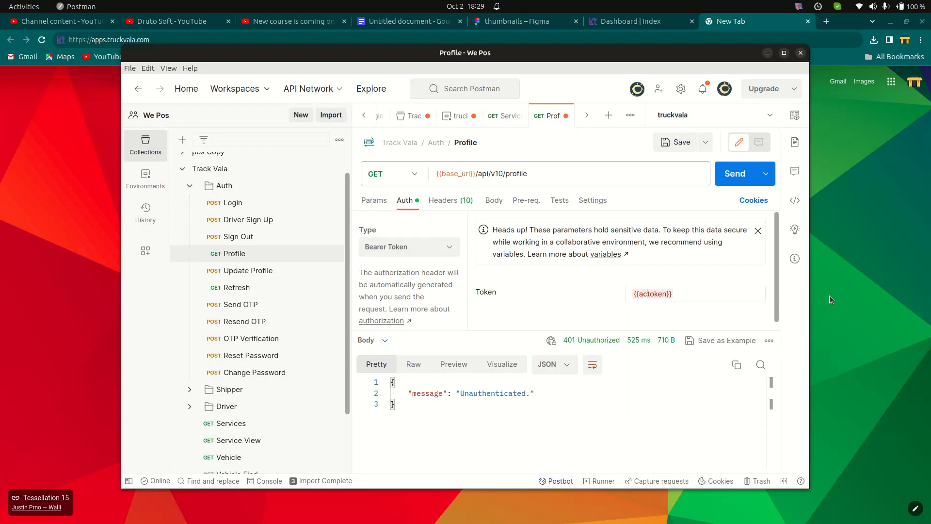
pyautogui.write('_')
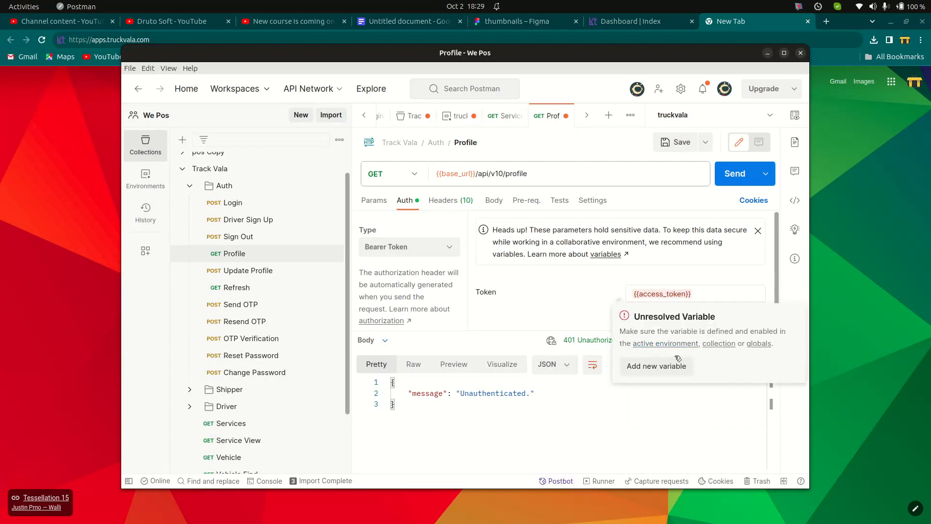
# Copy the variable name access_token from the Profile request's token and paste it over the second variable's name in the truckvala environment
pyautogui.doubleClick(658, 294)
pyautogui.hotkey('ctrl', 'c')
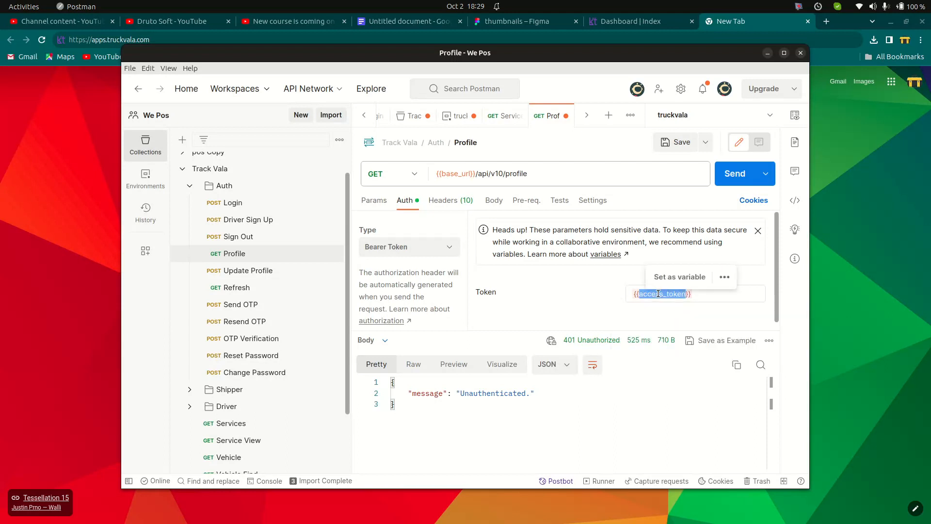
pyautogui.click(145, 178)
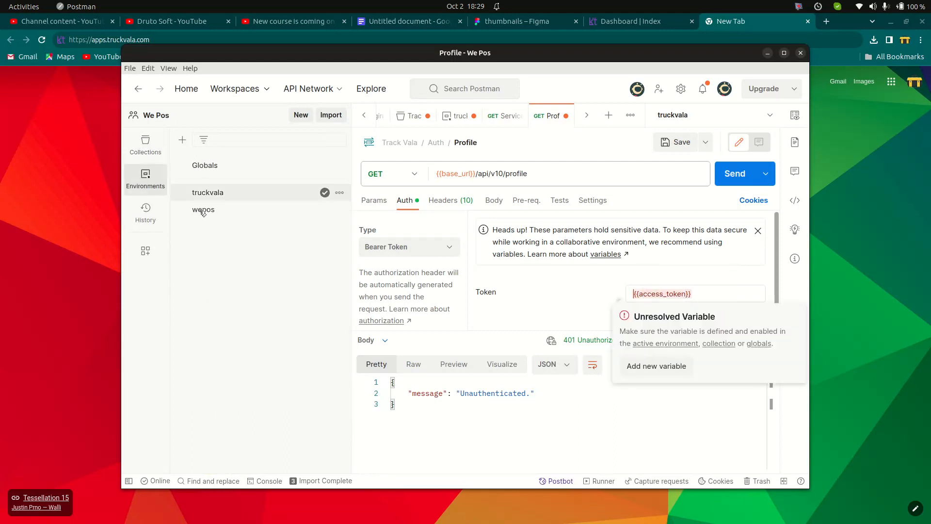
pyautogui.click(270, 200)
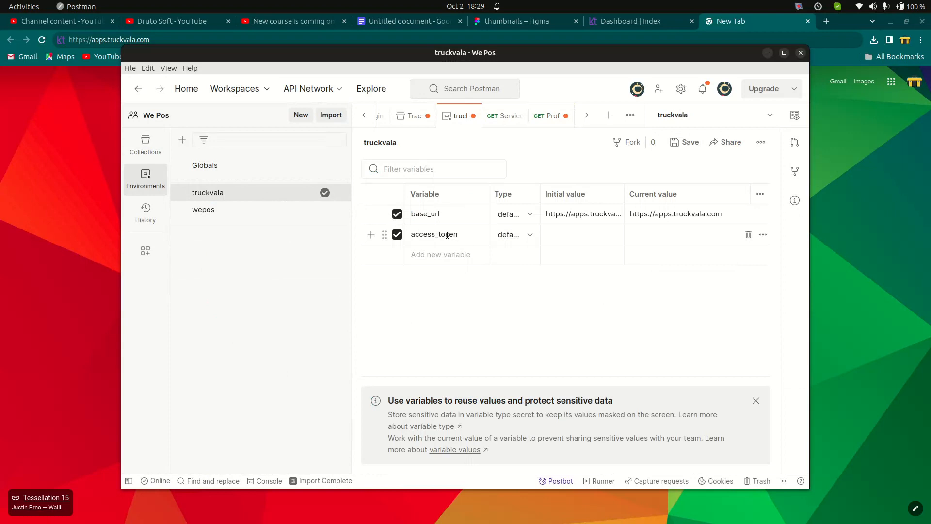
pyautogui.doubleClick(445, 234)
pyautogui.hotkey('ctrl', 'v')
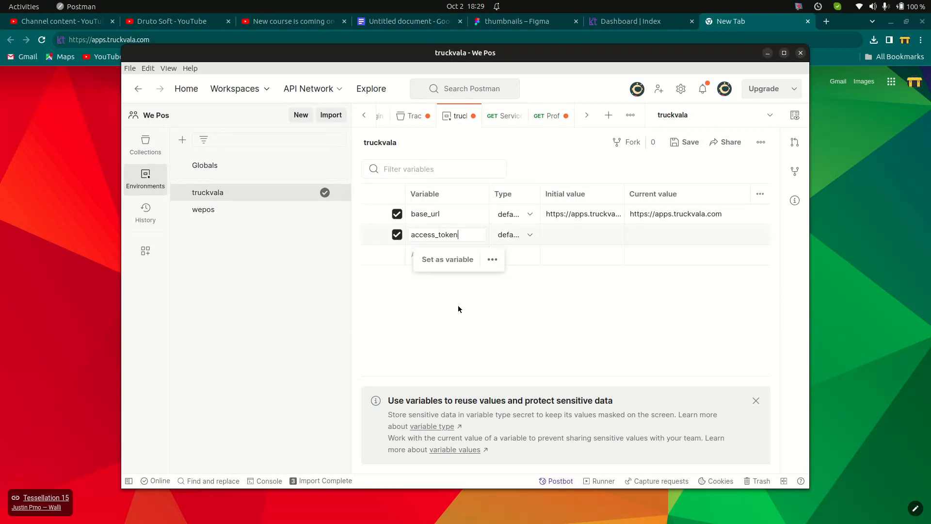
pyautogui.click(602, 235)
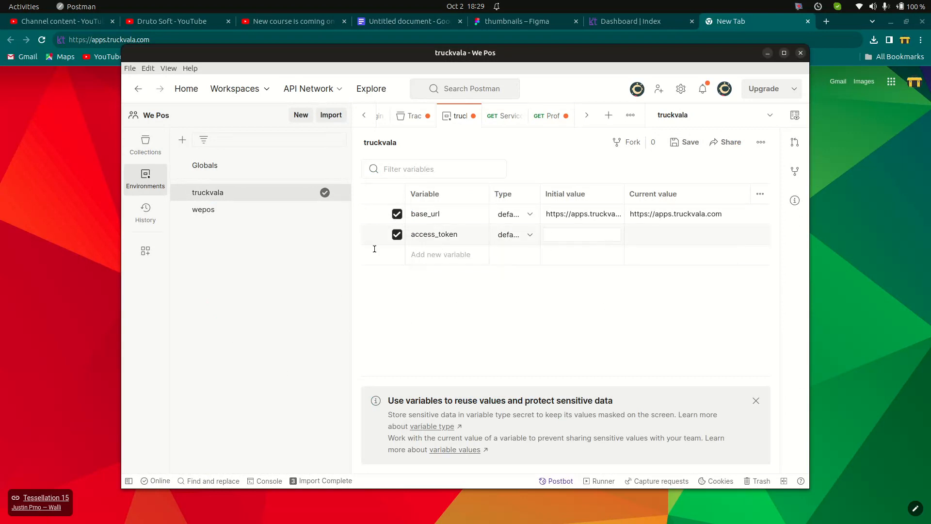
# Return to the Profile request and examine its token variable's status and the response message
pyautogui.click(146, 145)
pyautogui.click(259, 281)
pyautogui.moveTo(668, 295)
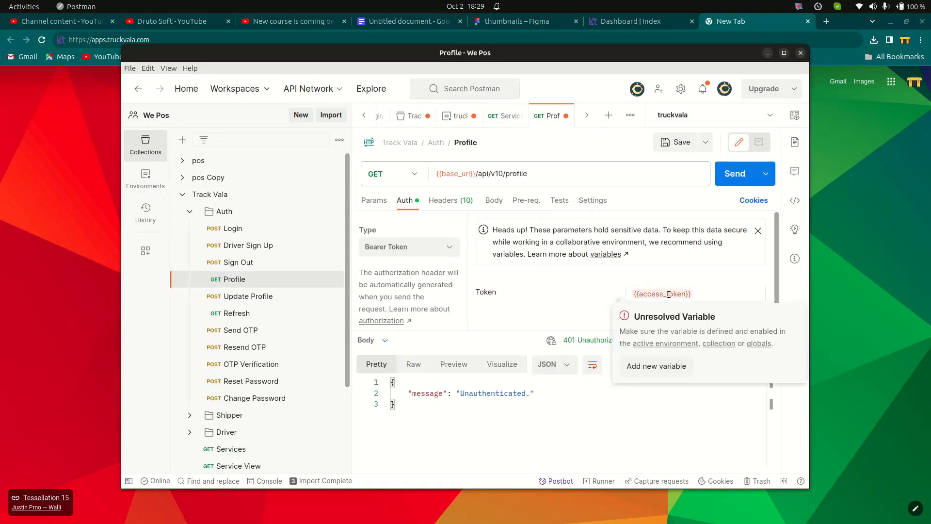
pyautogui.doubleClick(471, 393)
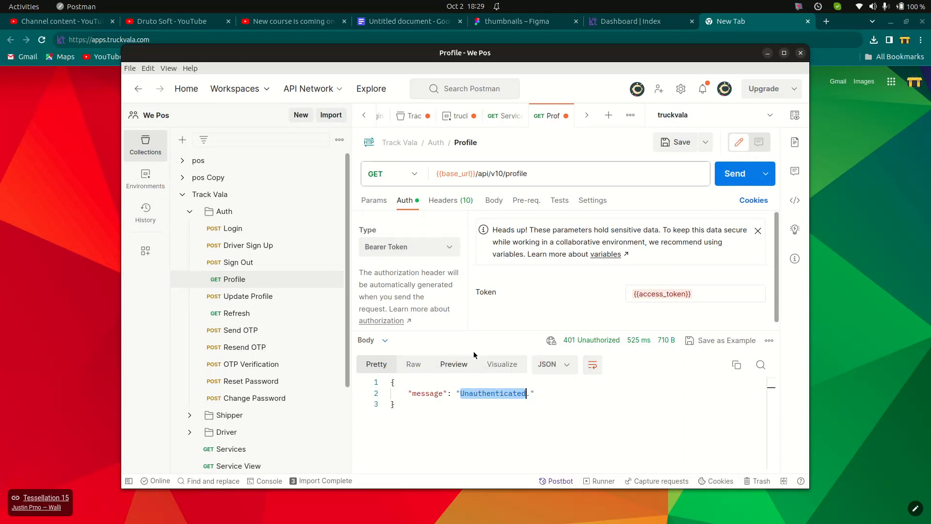
pyautogui.moveTo(474, 330); pyautogui.dragTo(473, 290)
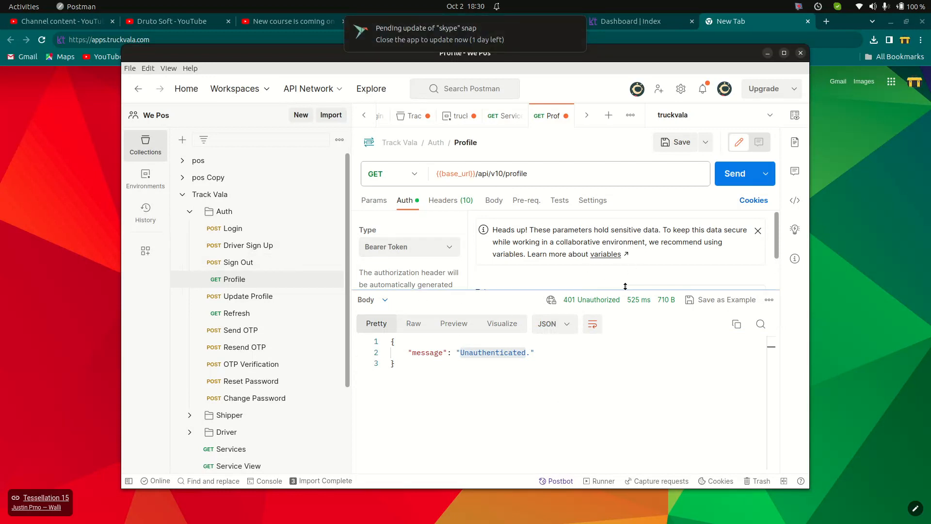
pyautogui.moveTo(621, 289); pyautogui.dragTo(621, 335)
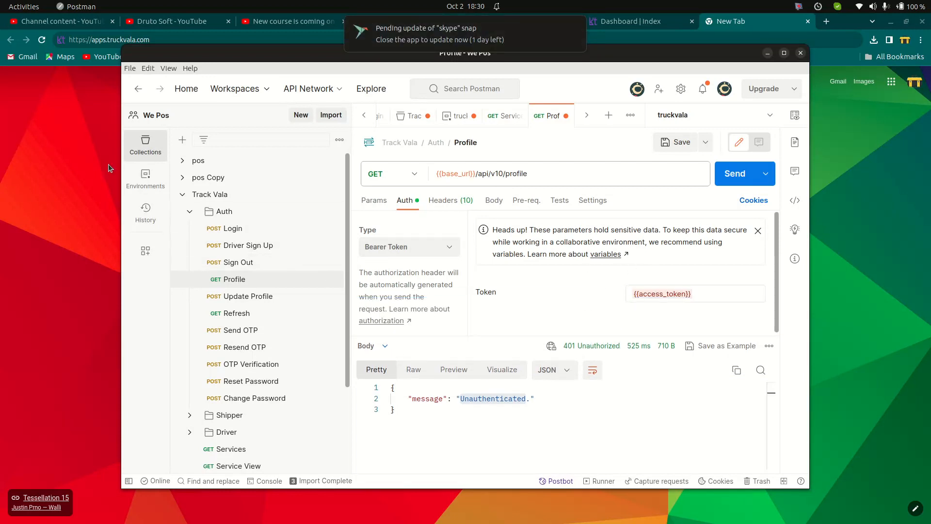